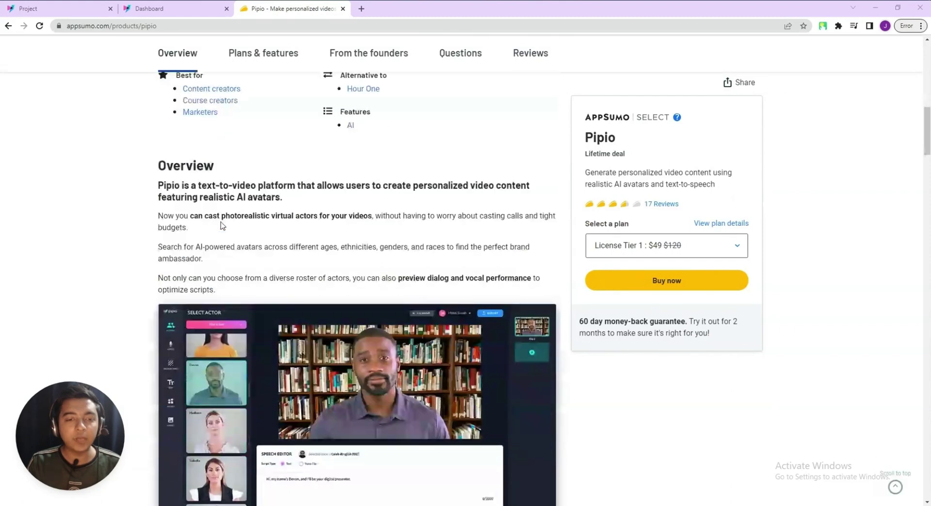
- Review the Pipio deal's plans and features, including the License Tier 1 price and monthly credit allowance
scroll(222, 225, "down", 10)
left_click(281, 55)
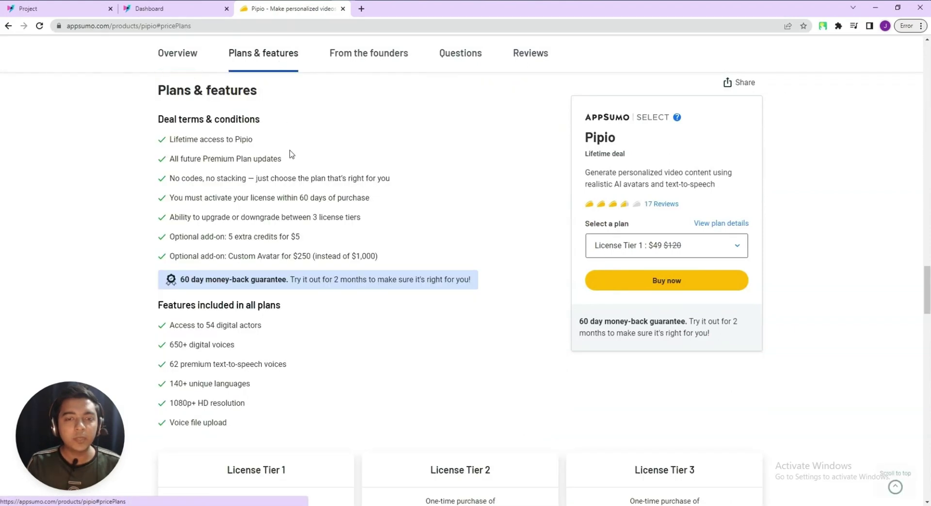
scroll(291, 194, "down", 5)
left_click_drag(237, 272, 249, 275)
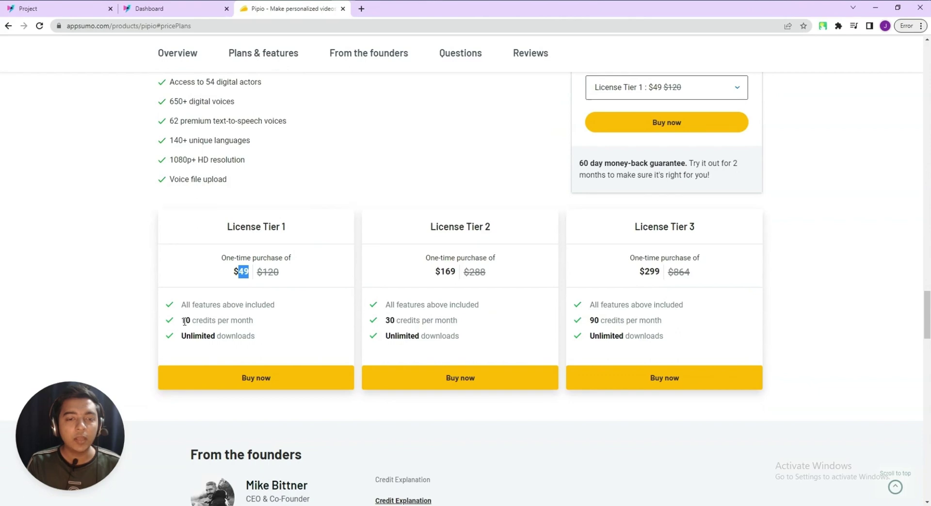
left_click_drag(182, 321, 271, 324)
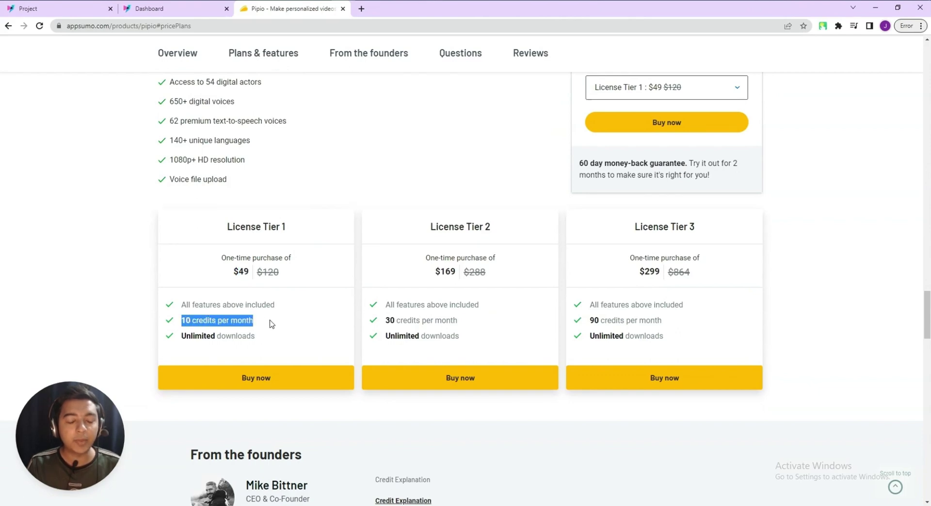
- Read the founders' credit explanation to see how a video credit converts into generated video time
scroll(270, 324, "down", 5)
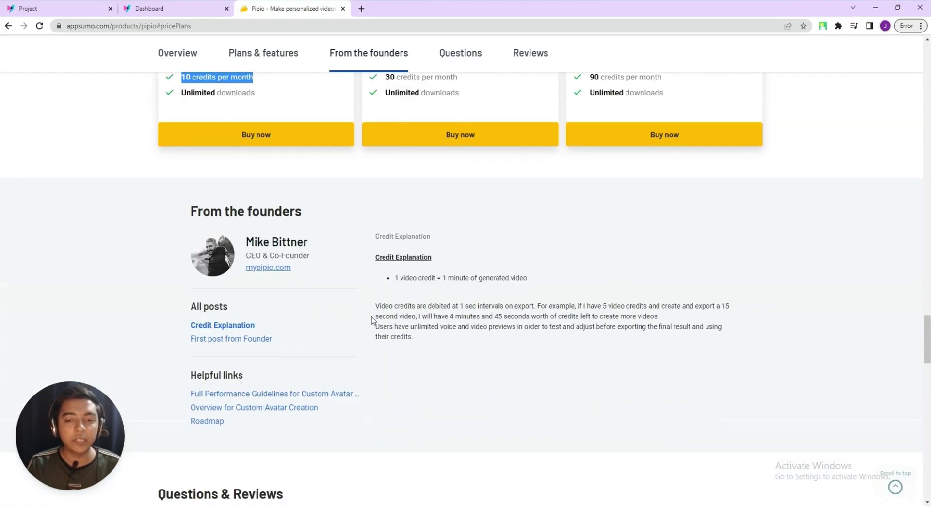
left_click_drag(377, 256, 441, 259)
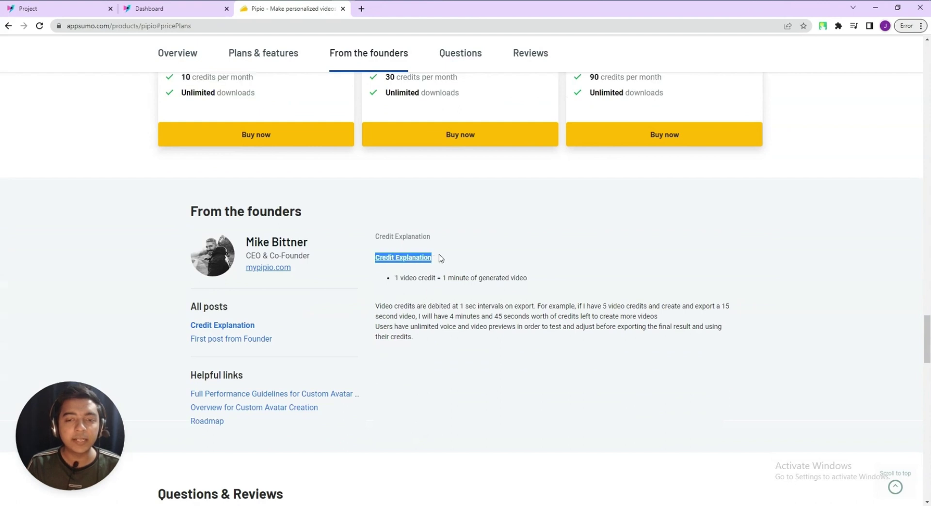
left_click_drag(391, 279, 532, 282)
left_click(532, 282)
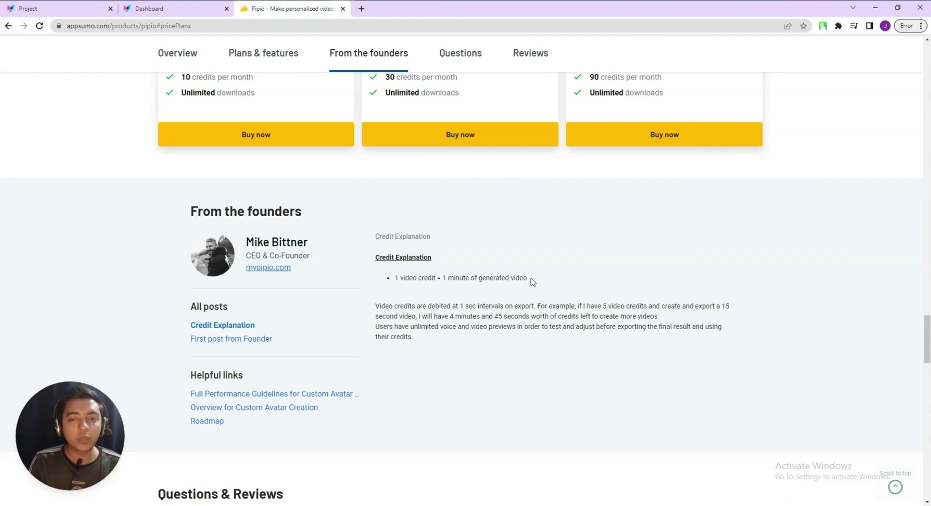
- Compare the License Tier 1 credits with the License Tier 3 price, monthly credits and download allowance
scroll(531, 282, "up", 5)
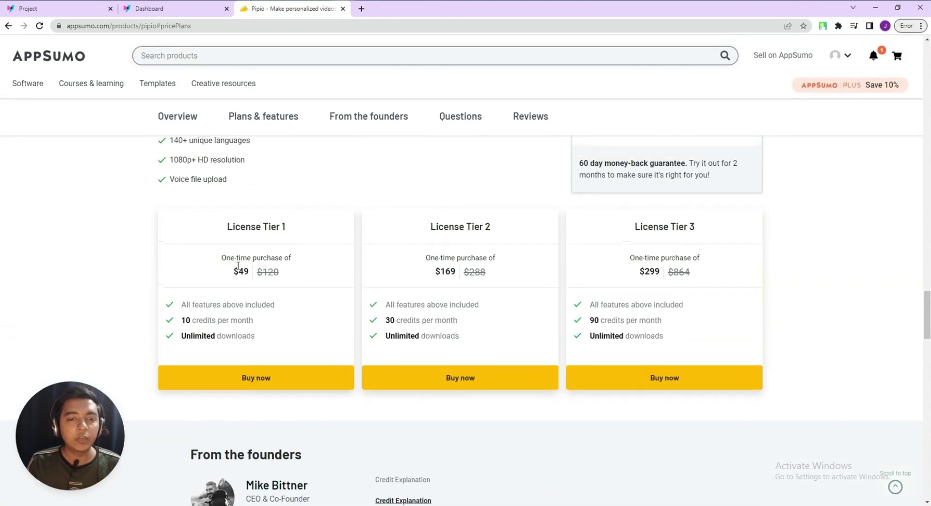
left_click_drag(182, 321, 266, 328)
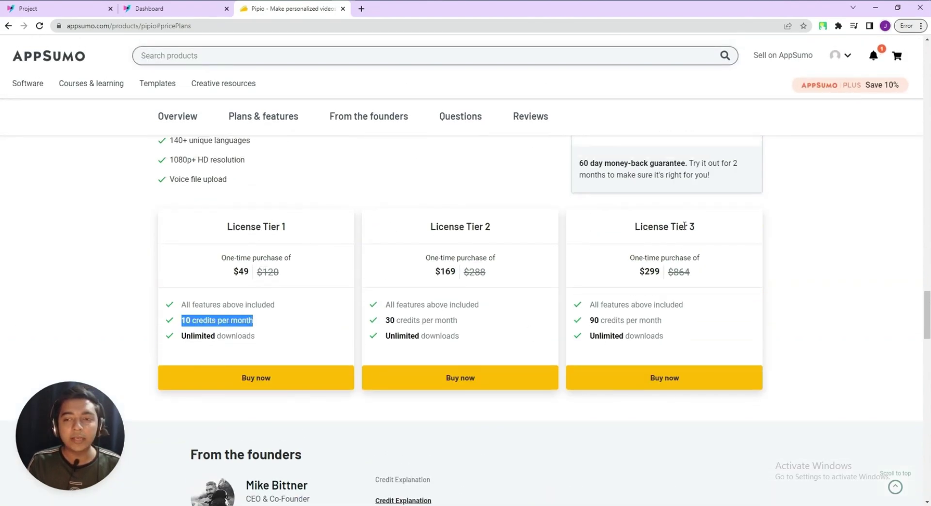
left_click_drag(638, 273, 658, 273)
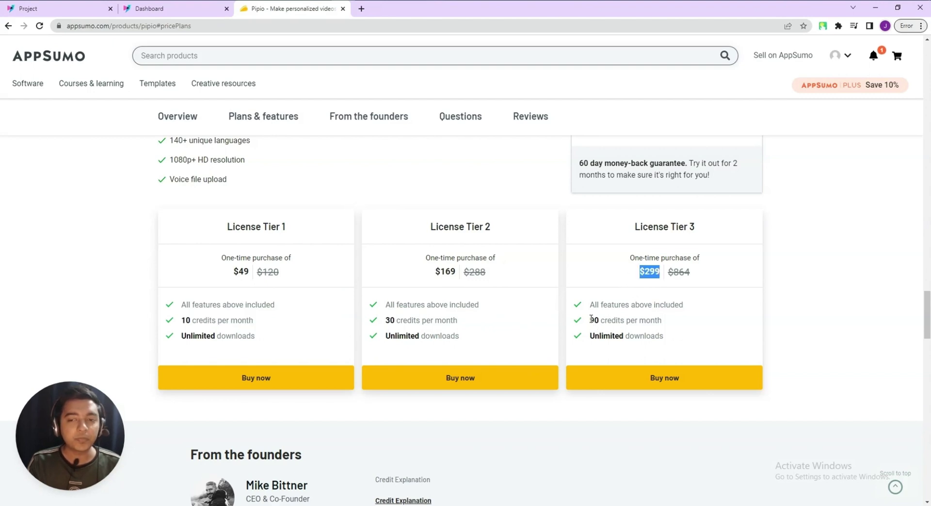
left_click_drag(590, 320, 665, 321)
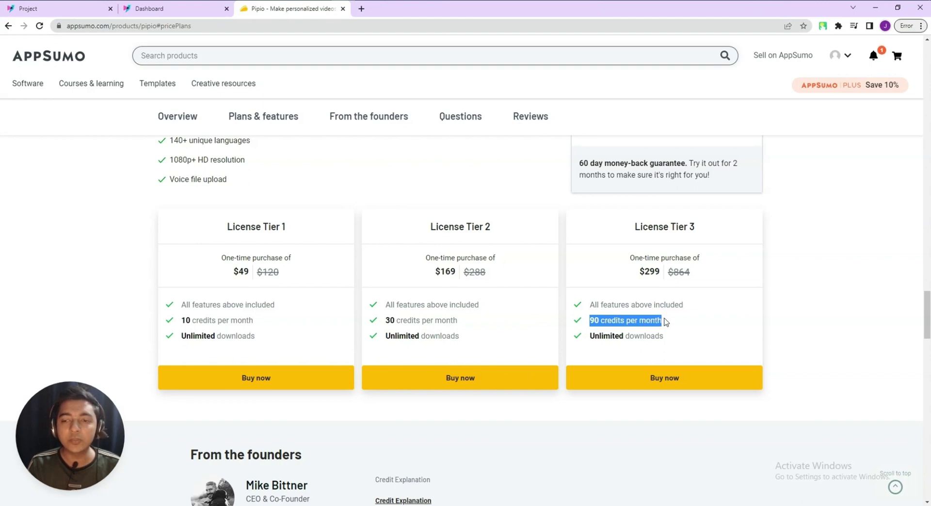
left_click(666, 322)
left_click_drag(600, 335, 663, 338)
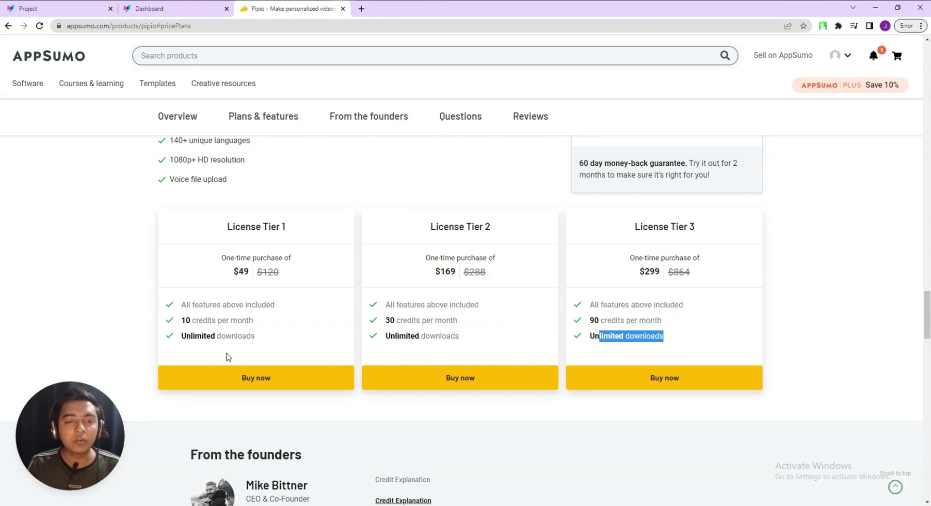
- Switch to the Pipio project dashboard and create a new project
left_click(170, 12)
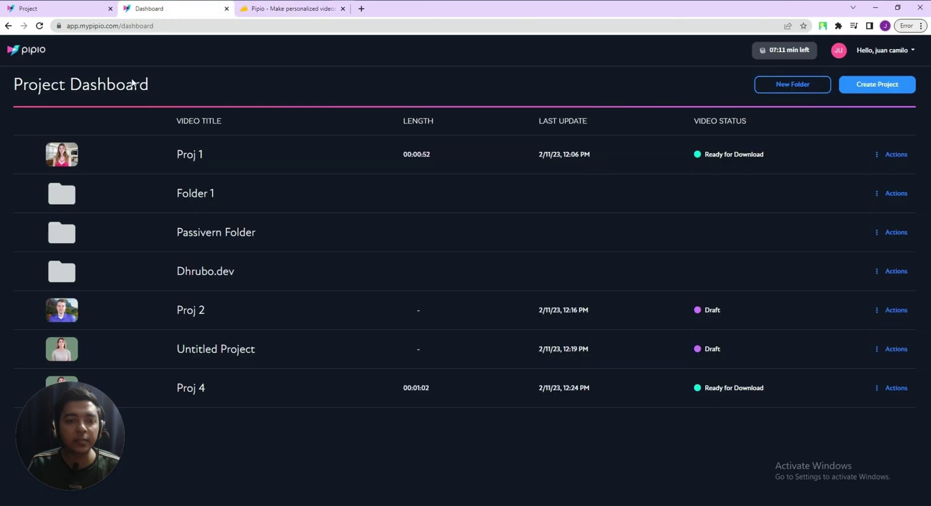
left_click_drag(76, 440, 783, 458)
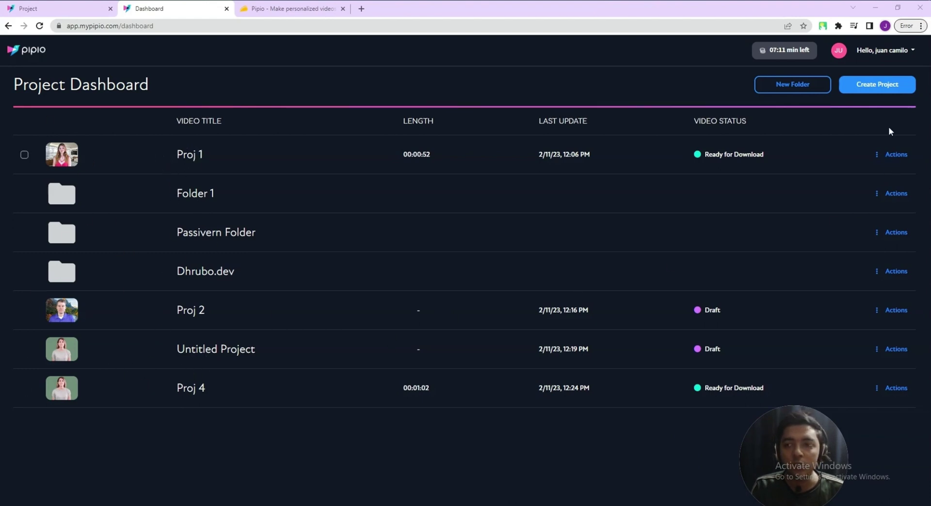
left_click(883, 92)
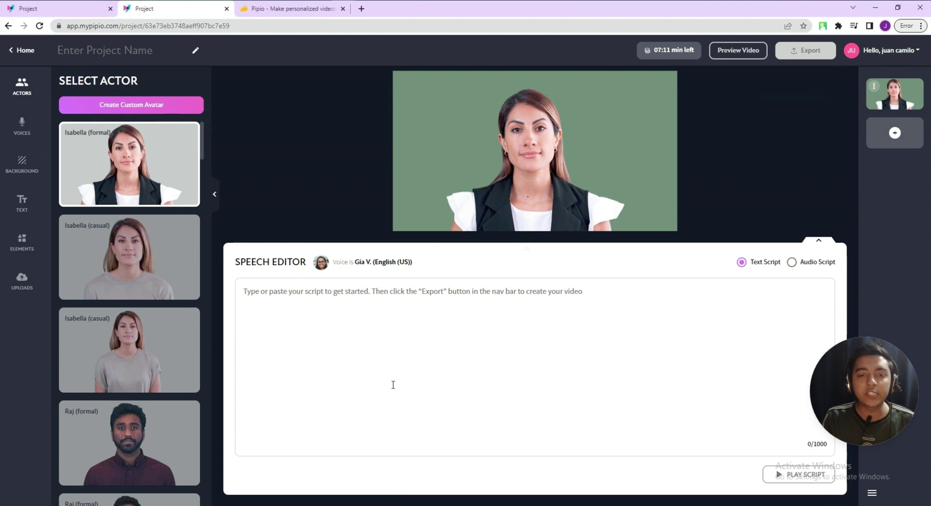
- Fill the speech editor with the three-paragraph global warming script beginning "Our planet is in trouble."
left_click(314, 334)
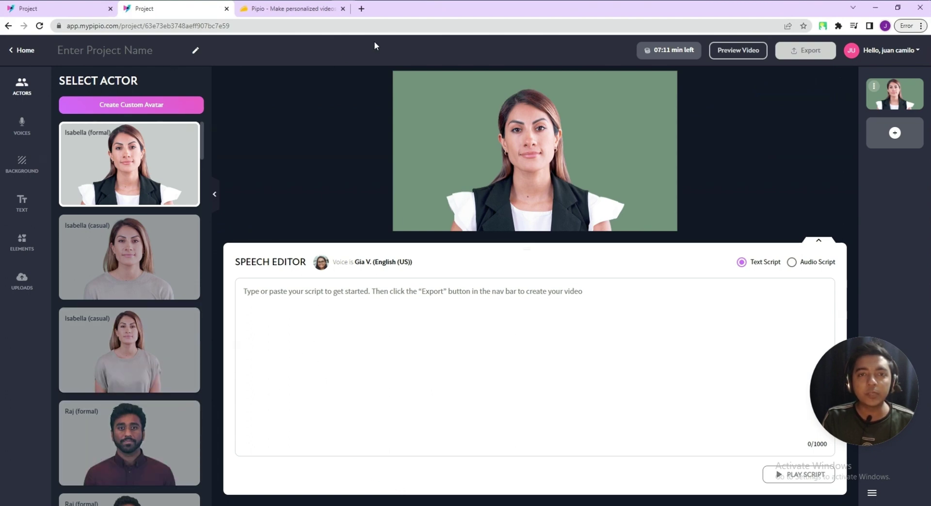
type("Our planet is in trouble. Global warming, caused by human activities, is rapidly changing the world as we know it. We're already seeing the devastating effects of rising temperatures, from more frequent and intense natural disasters to loss of biodiversity and human lives.  The primary driver of global warming is the burning of fossil fuels for energy, which releases carbon dioxide and other greenhouse gases into the atmosphere. But there's hope. We have the technology and the know-how to transition to clean, renewable energy sources like wind and solar power.  We can also take action as individuals, by reducing our carbon footprint through simple steps like driving less, eating a plant-based diet, and using energy-efficient appliances. It's time for us to come together and take action to address global warming before it's too late. Our planet and future generations depend on it.")
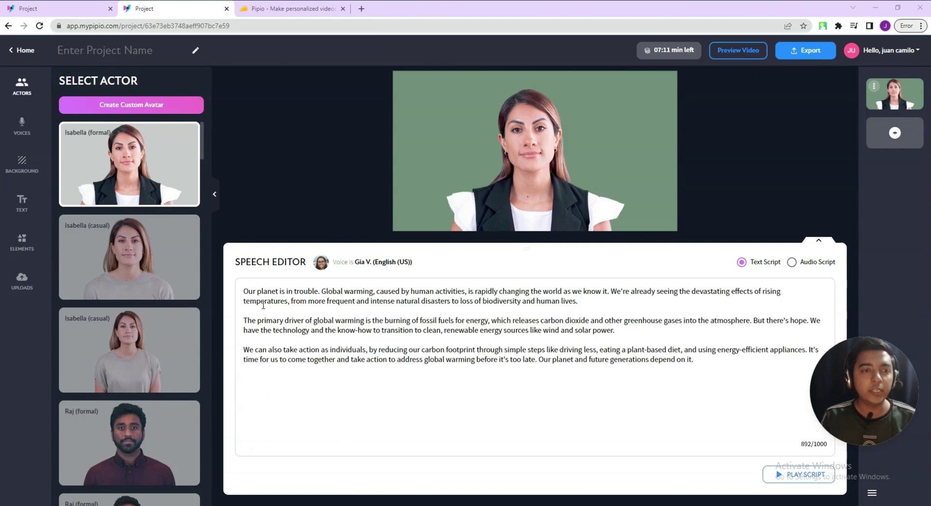
- Check the script's length against the character limit and view the audio script upload option before returning to the text script
left_click_drag(248, 294, 576, 357)
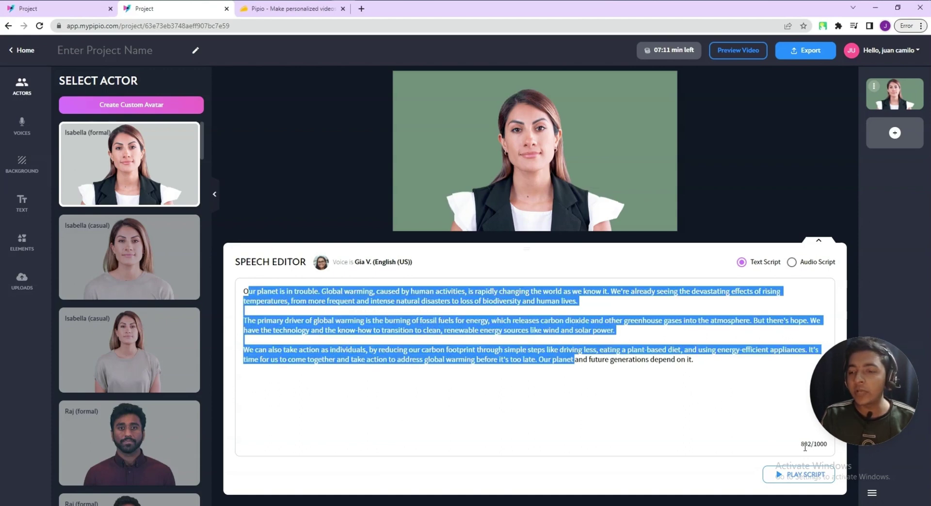
left_click_drag(802, 446, 827, 444)
double_click(823, 445)
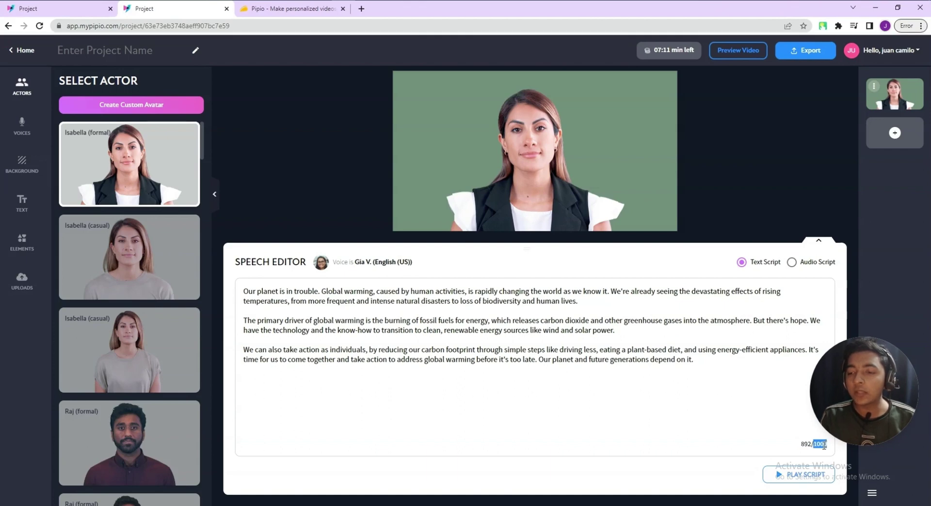
left_click(815, 446)
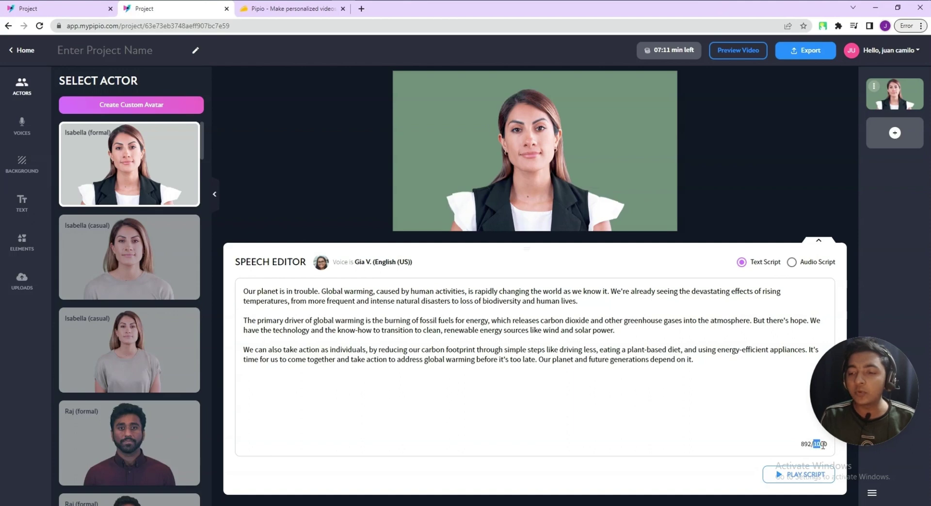
left_click_drag(823, 445, 827, 447)
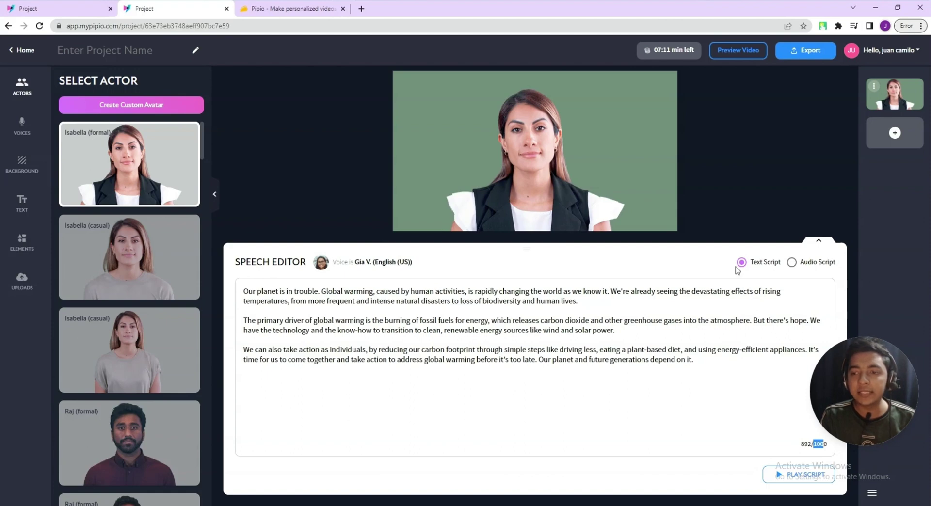
left_click(791, 263)
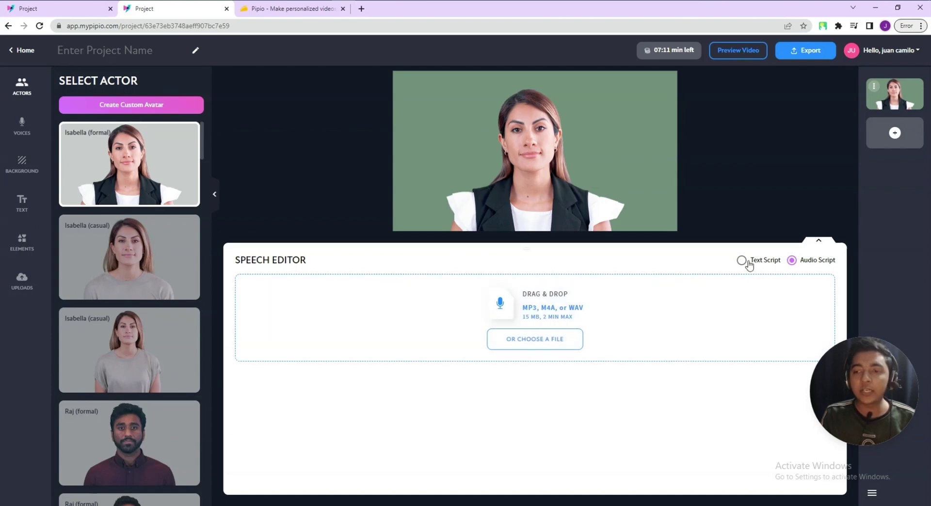
left_click(748, 263)
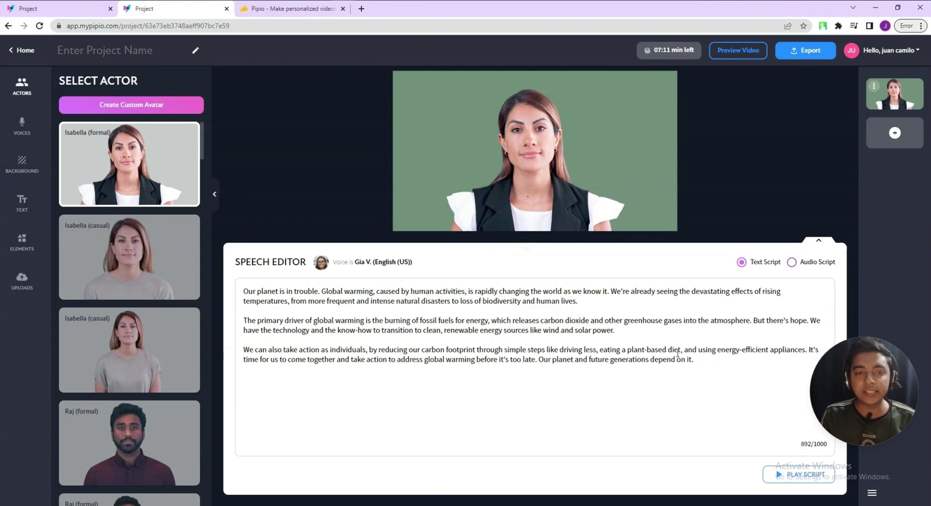
- Show the voice list from its beginning and expand its filter and sort options
left_click(16, 137)
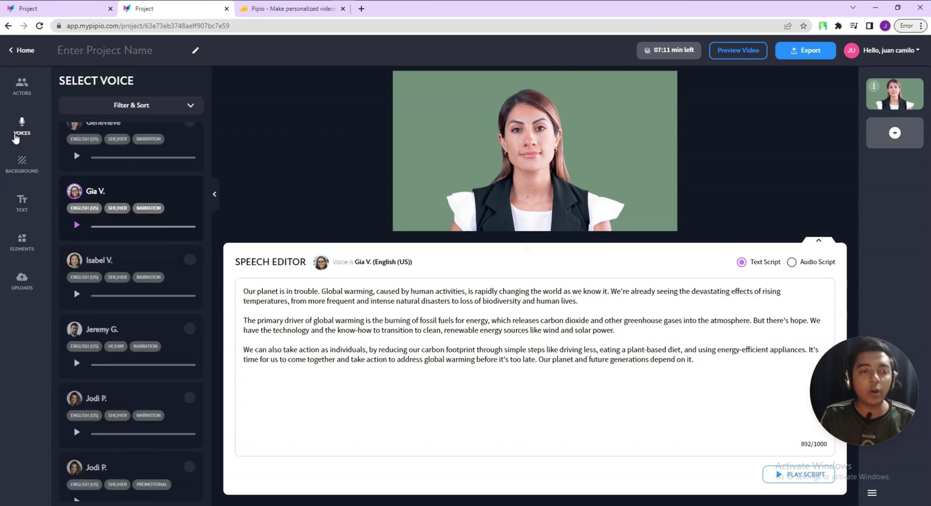
scroll(136, 230, "up", 10)
scroll(140, 235, "up", 3)
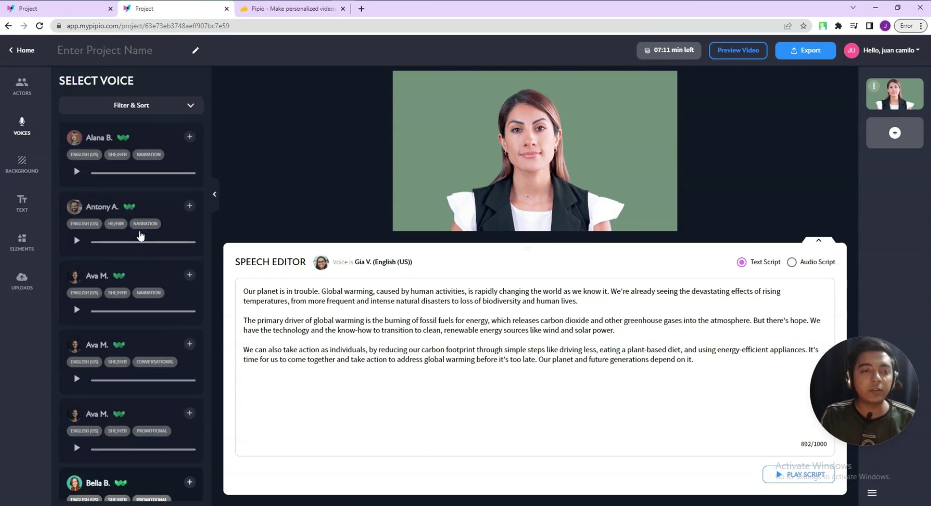
left_click(140, 108)
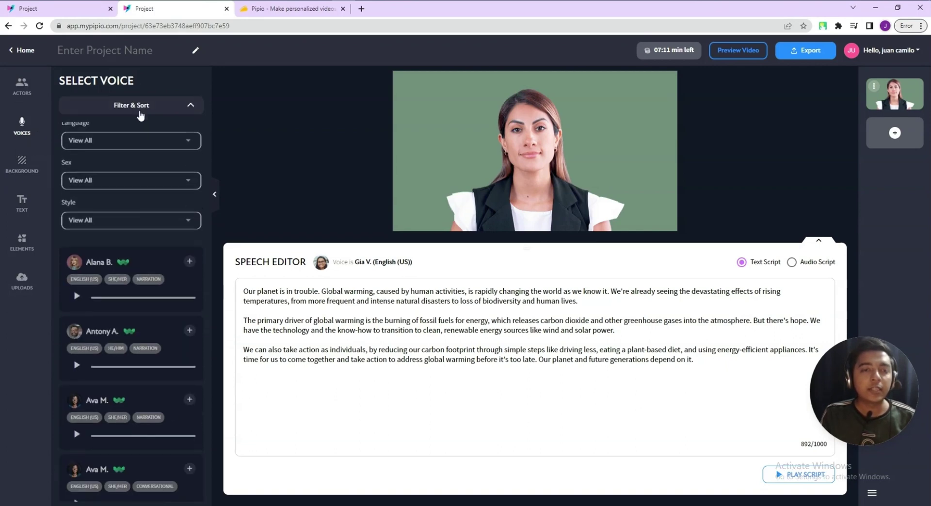
- Examine the languages and sex options available for filtering voices, leaving both filters set to View All
left_click(113, 149)
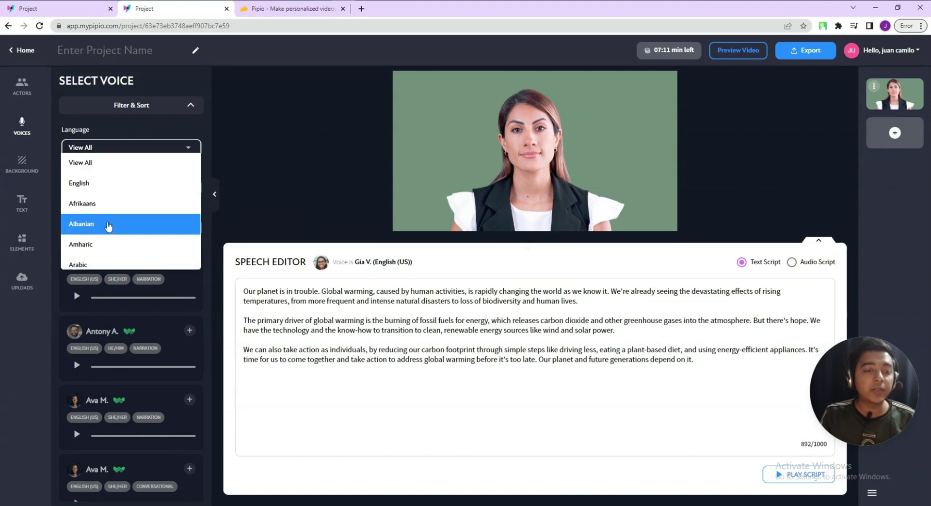
scroll(109, 228, "down", 3)
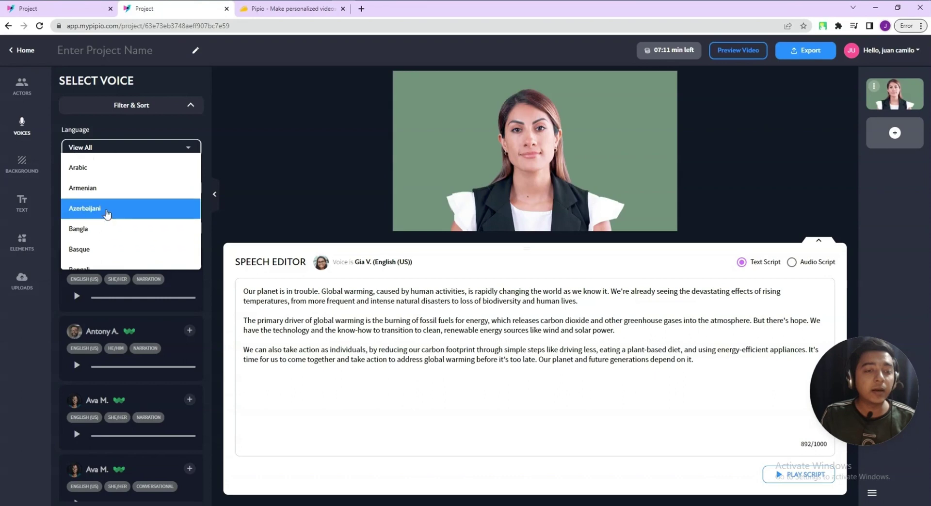
scroll(100, 233, "down", 1)
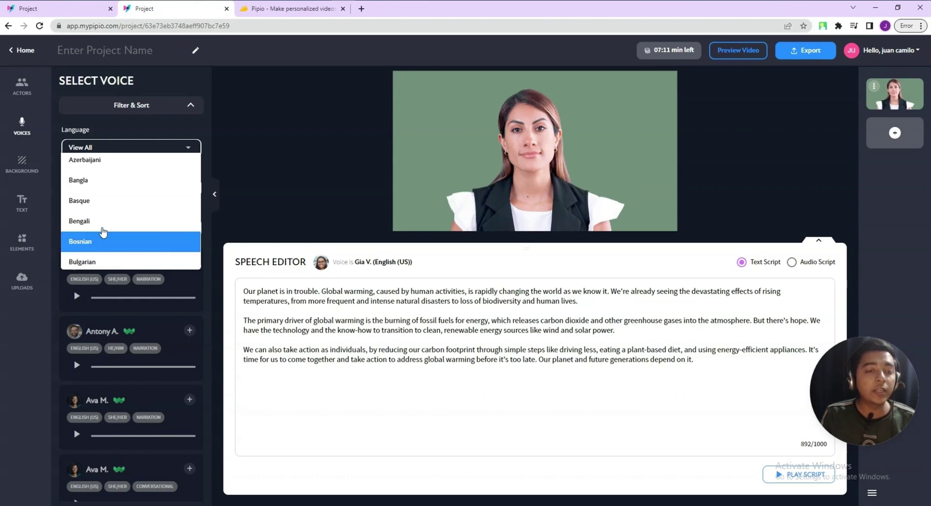
scroll(99, 236, "down", 1)
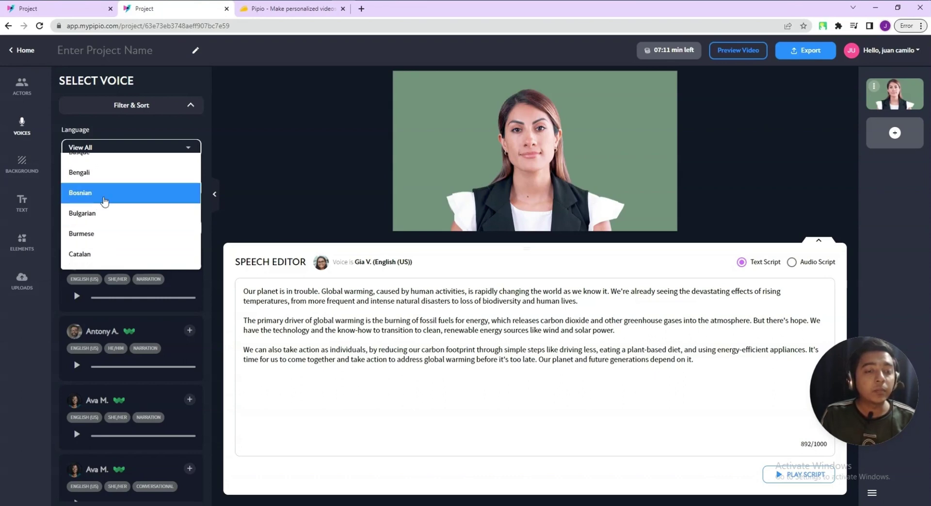
scroll(131, 237, "down", 5)
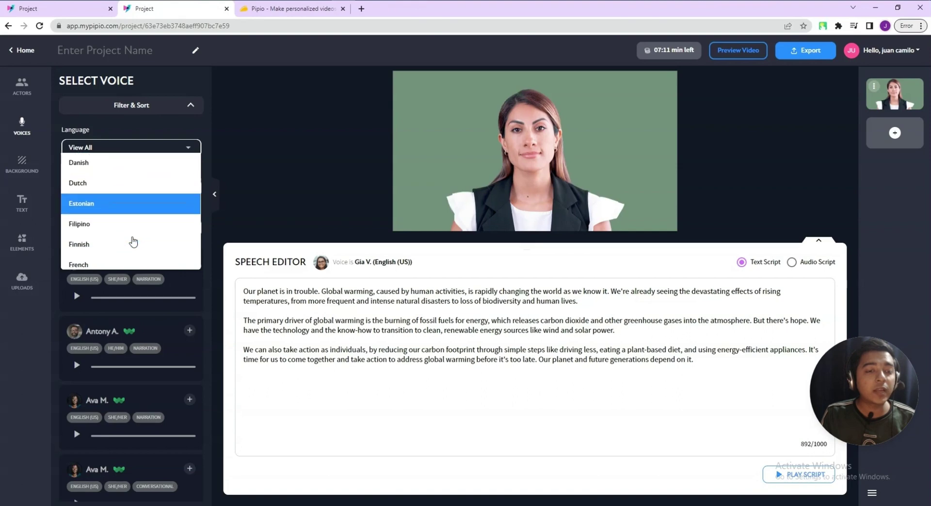
scroll(133, 241, "down", 8)
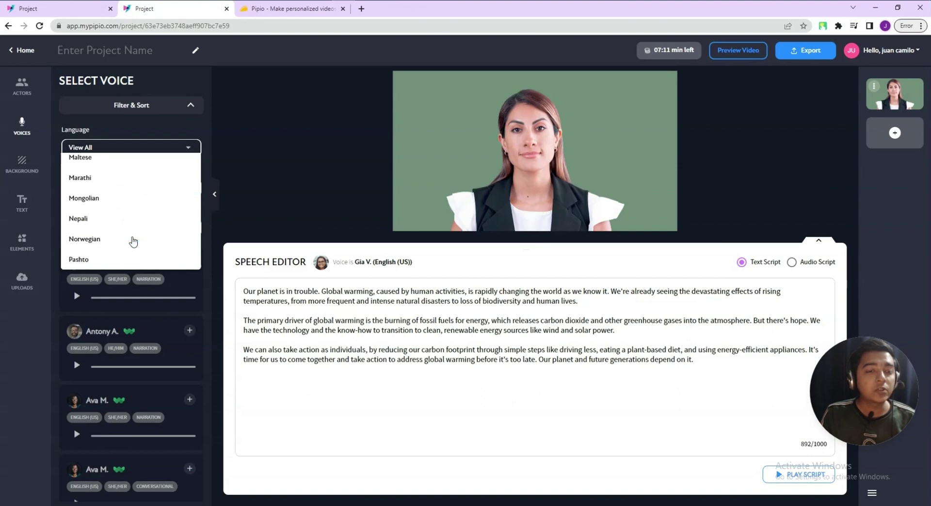
scroll(133, 241, "down", 5)
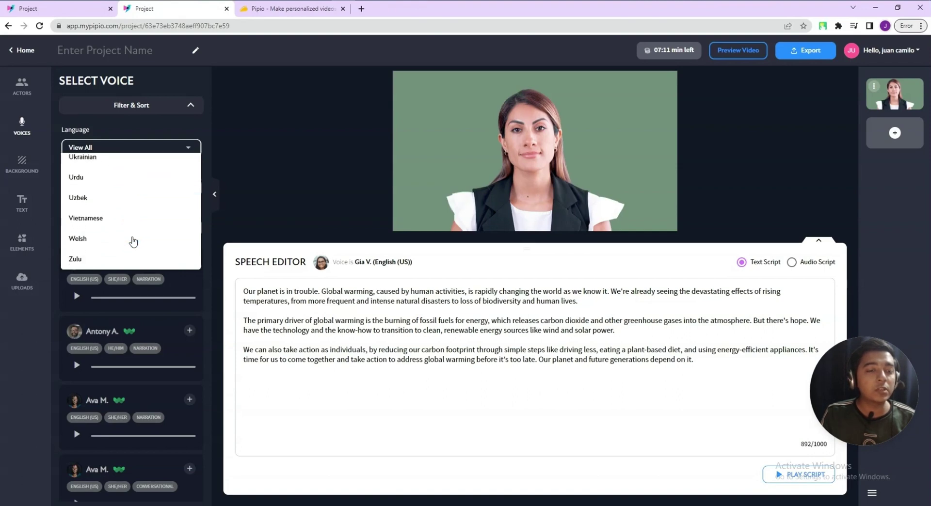
left_click(299, 406)
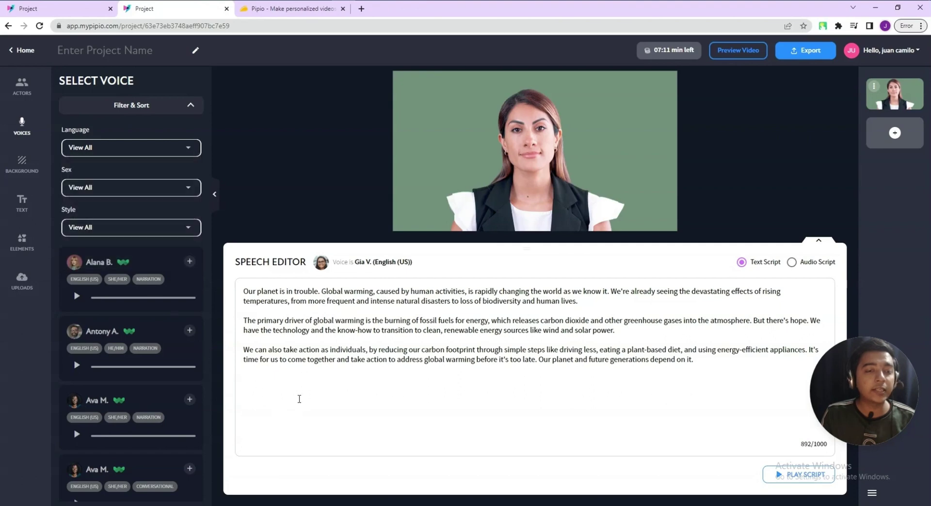
left_click(123, 194)
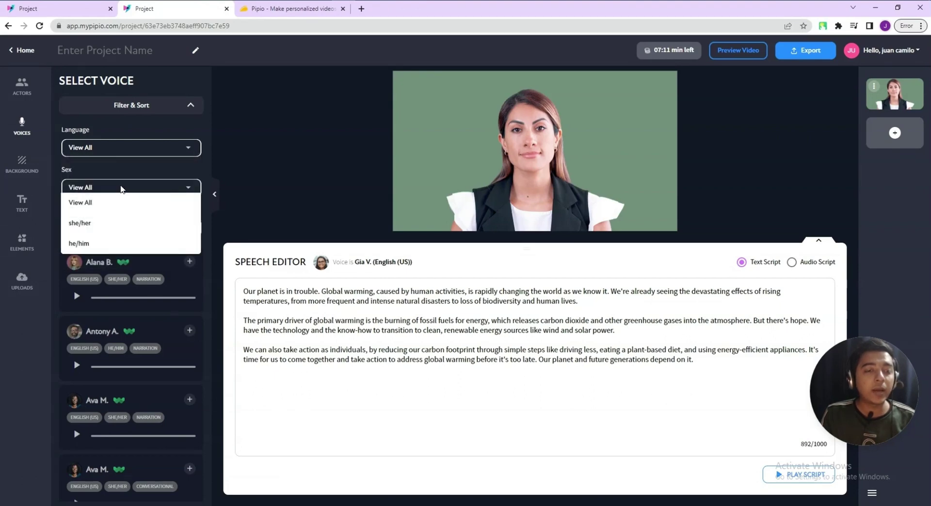
left_click(335, 364)
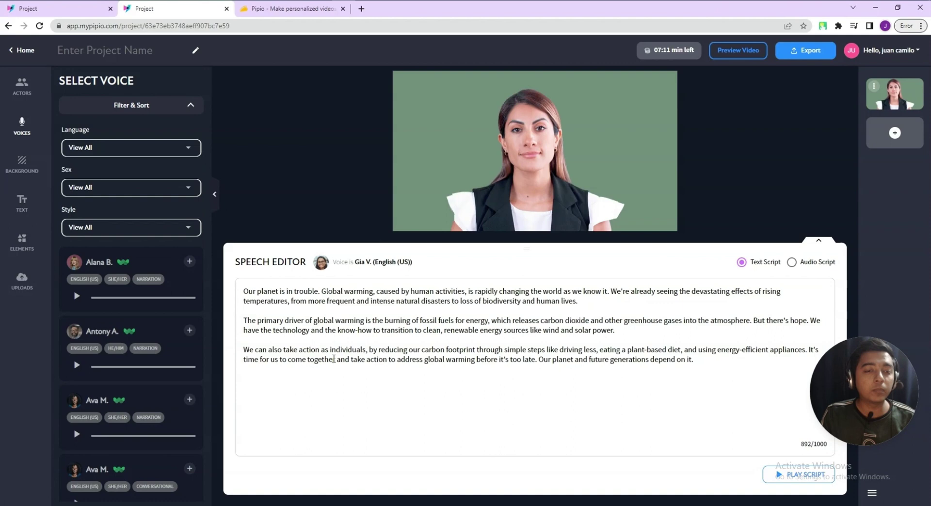
- Check the voice style filter options, leaving View All, and play the Alana B., Antony A. and Ava M. narration samples
left_click(110, 228)
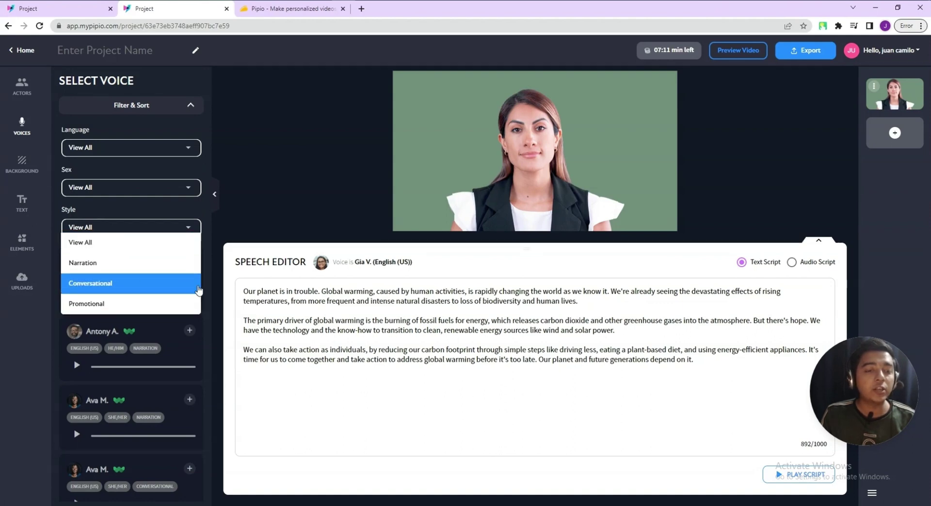
left_click(278, 336)
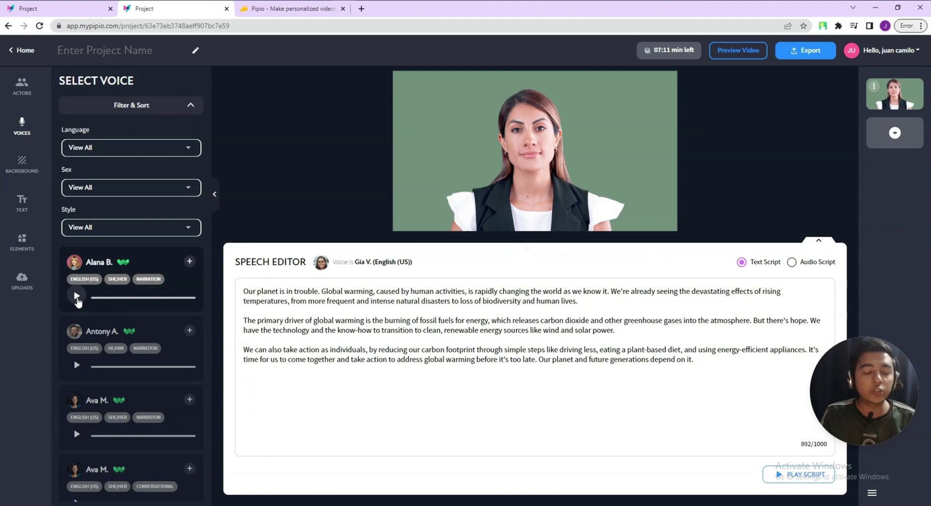
left_click(77, 297)
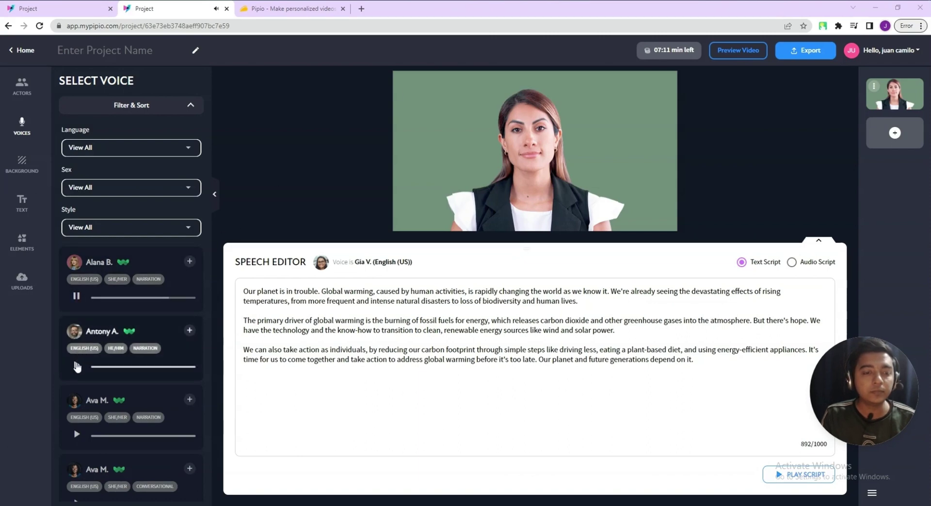
left_click(77, 366)
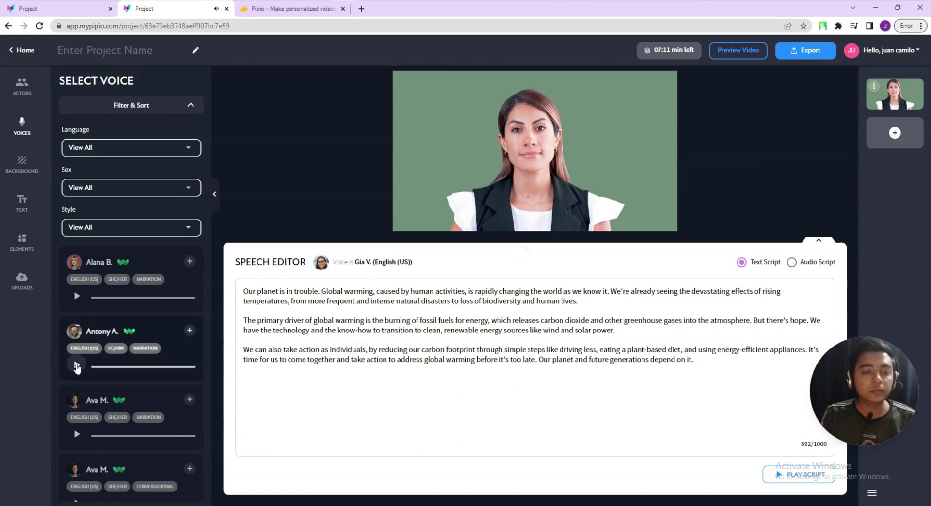
left_click(76, 434)
- Play the Ava M. conversational and promotional voice samples and the Bella B. promotional sample
scroll(76, 431, "down", 2)
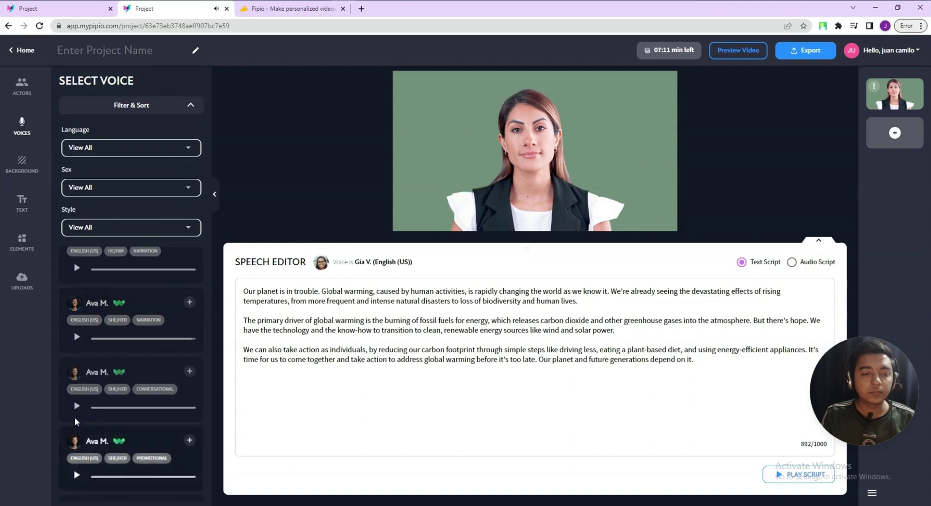
left_click(76, 407)
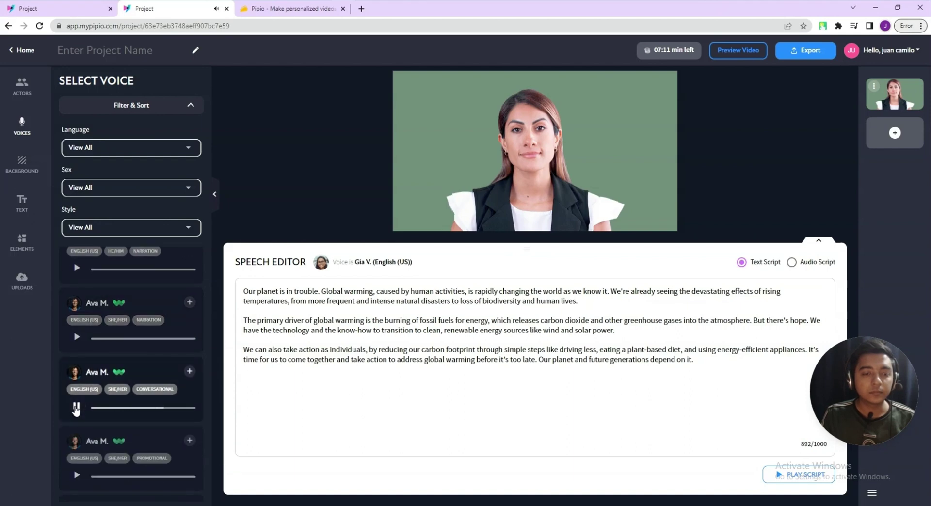
left_click(76, 475)
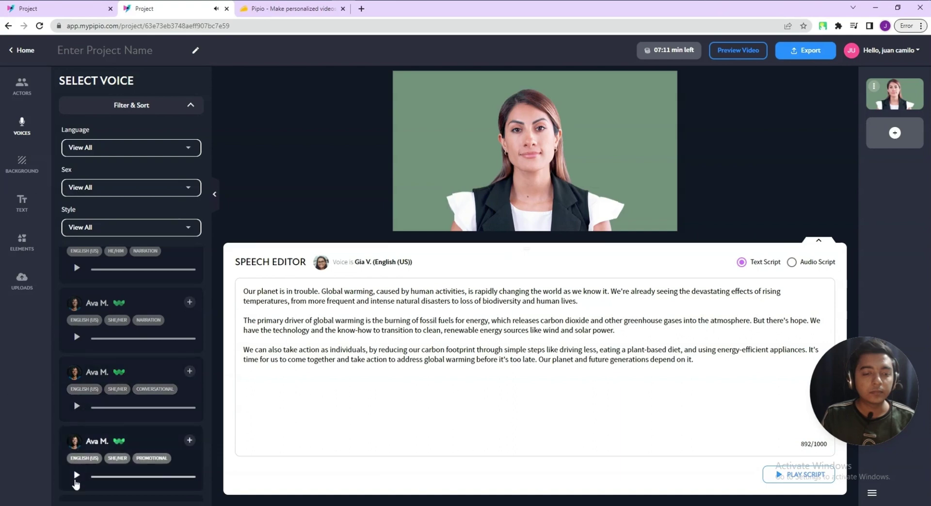
scroll(76, 480, "down", 2)
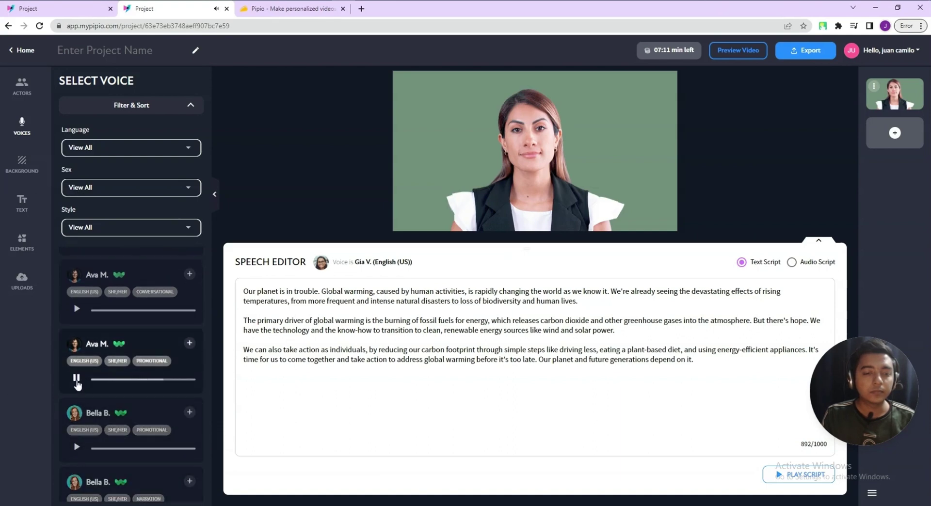
left_click(76, 446)
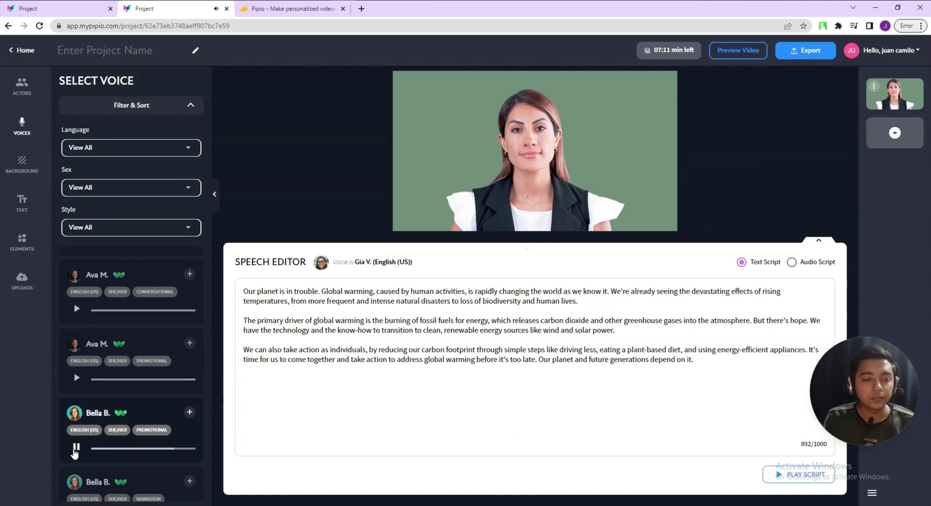
- Listen to the narration samples of the Bella B., Ben D. and Cameron S. voices
scroll(76, 436, "down", 3)
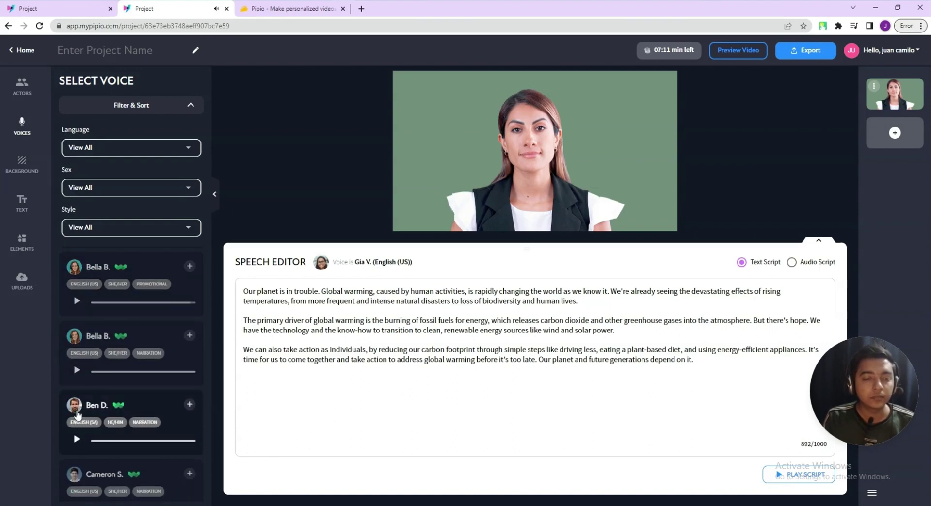
left_click(76, 371)
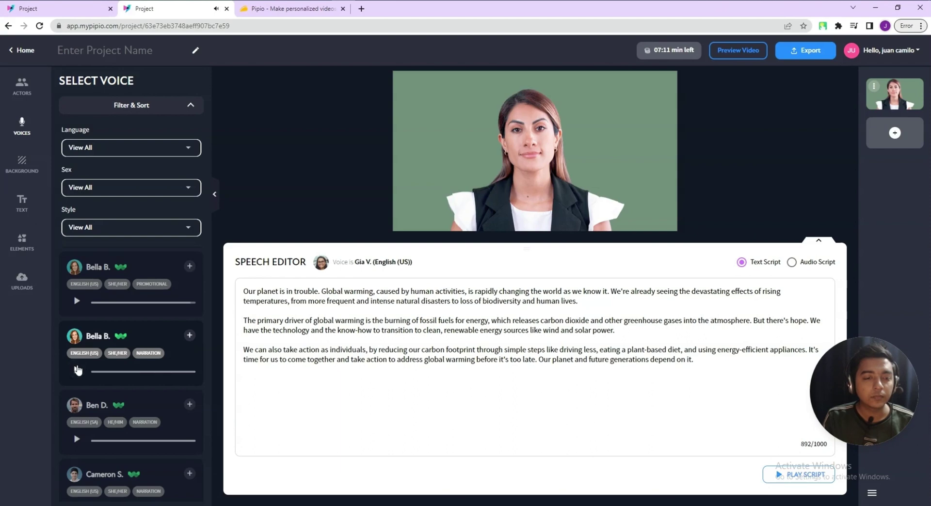
left_click(78, 439)
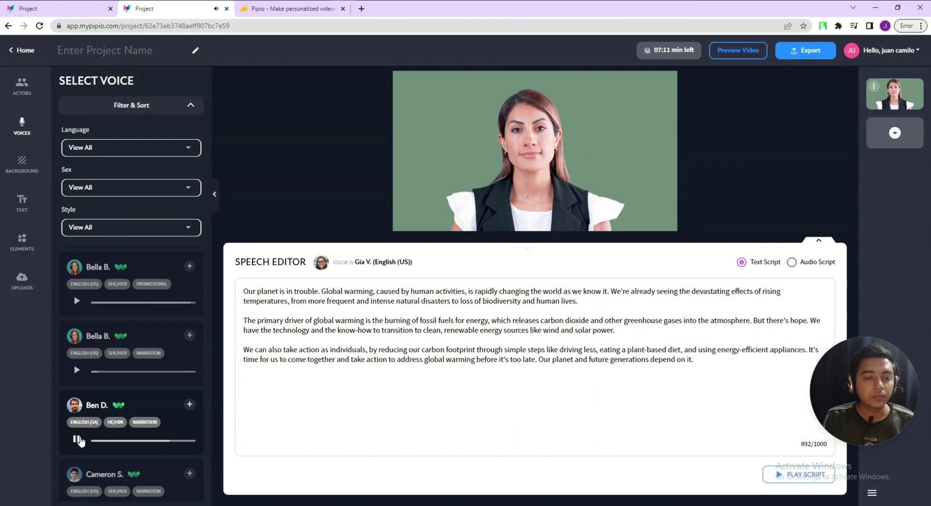
scroll(78, 439, "down", 2)
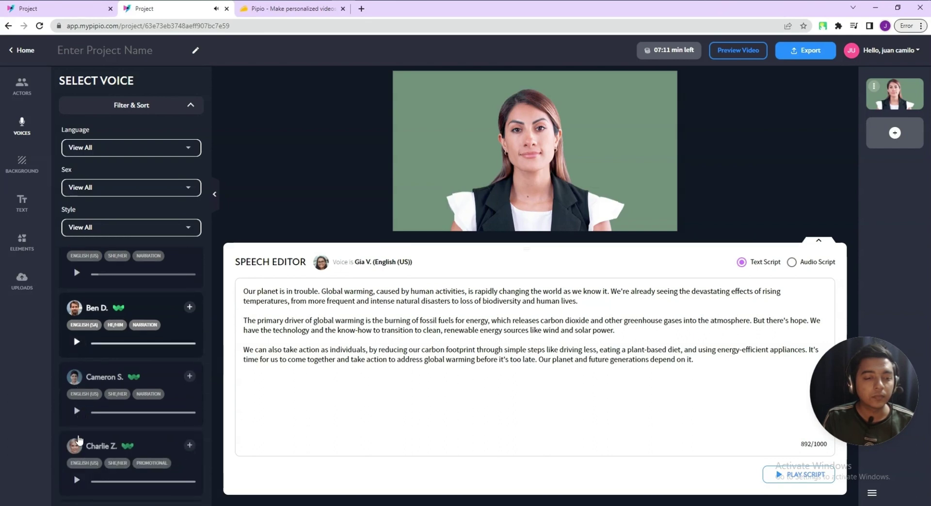
left_click(76, 411)
- Preview the Garry J. character voice and the Jeremy G. narration voice further down the voice list
scroll(76, 411, "down", 5)
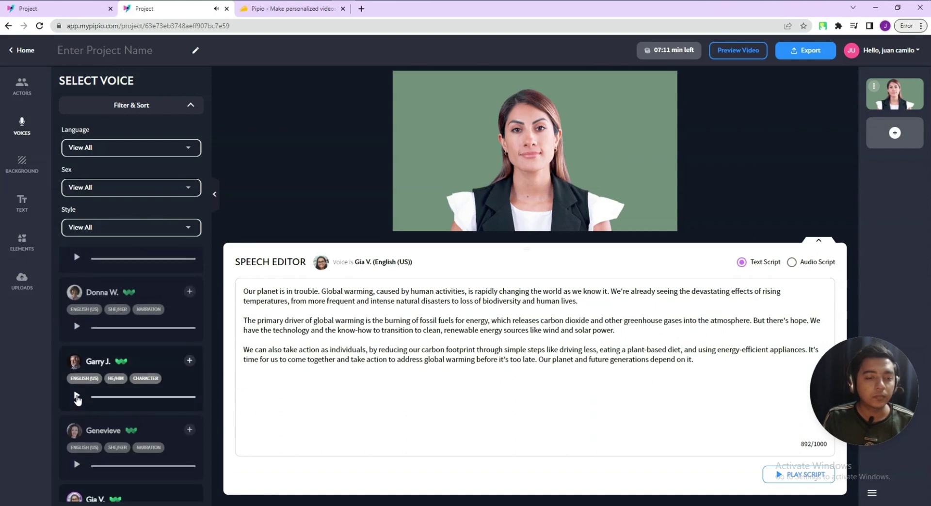
left_click(77, 396)
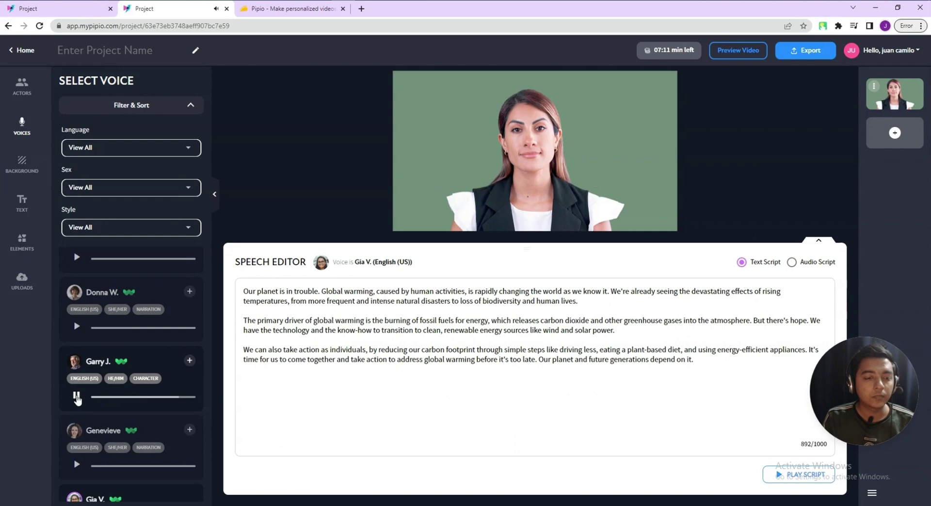
scroll(77, 398, "down", 3)
scroll(81, 399, "down", 3)
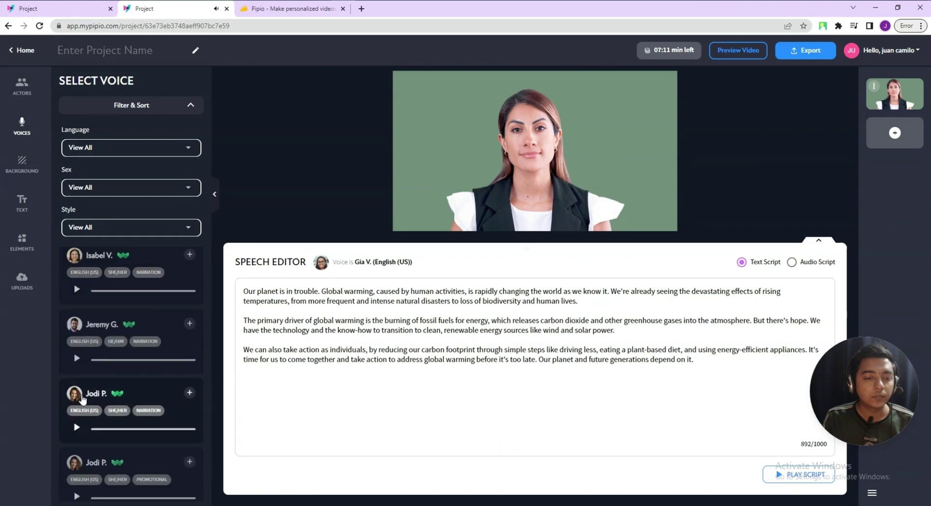
left_click(76, 358)
scroll(84, 377, "down", 1)
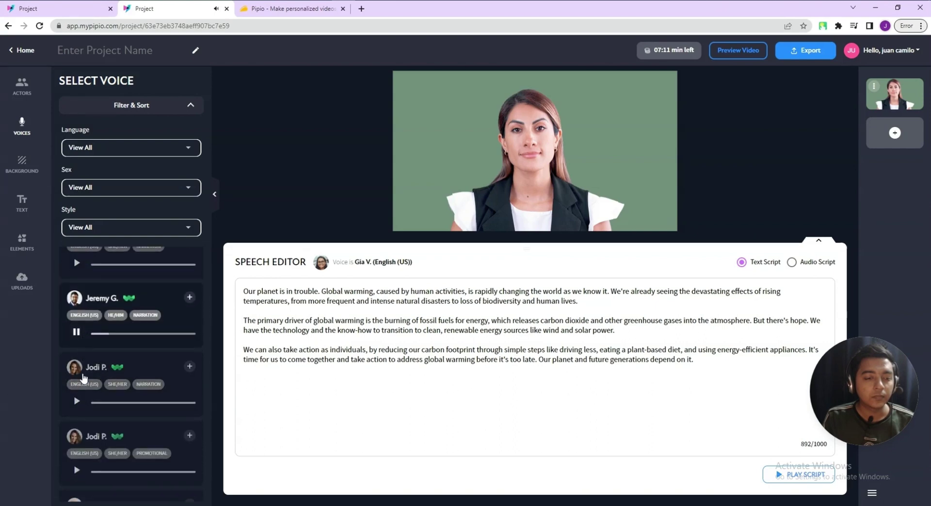
- Play the Jordan T. narration sample and assign that English (US) voice to the speech
scroll(84, 377, "down", 6)
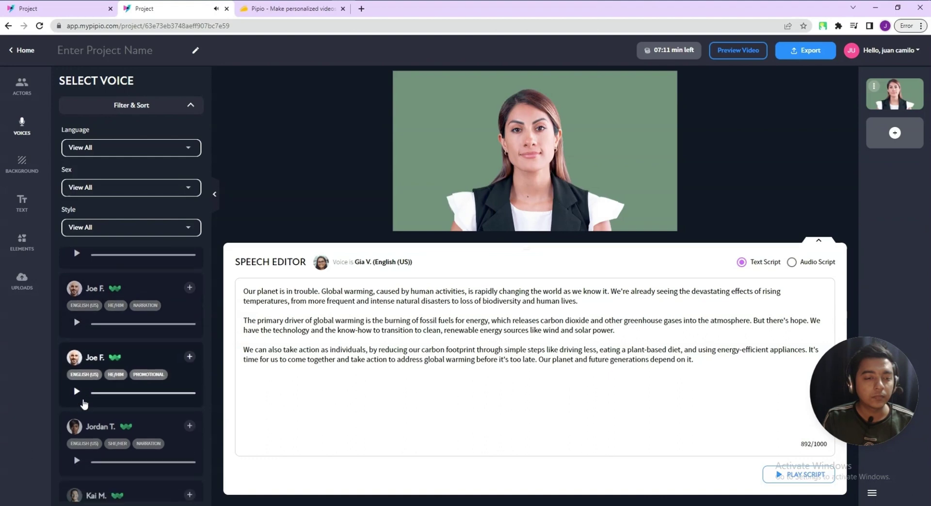
scroll(84, 403, "down", 4)
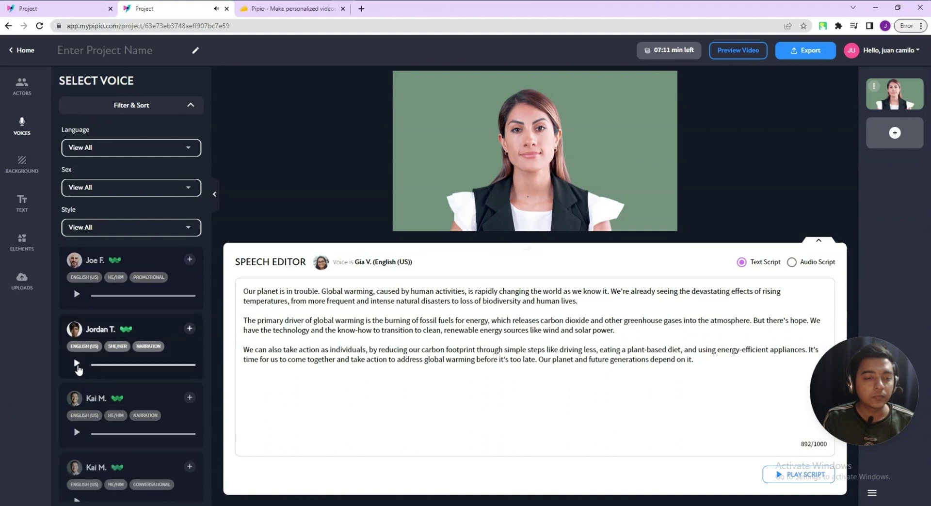
left_click(77, 367)
scroll(78, 369, "down", 1)
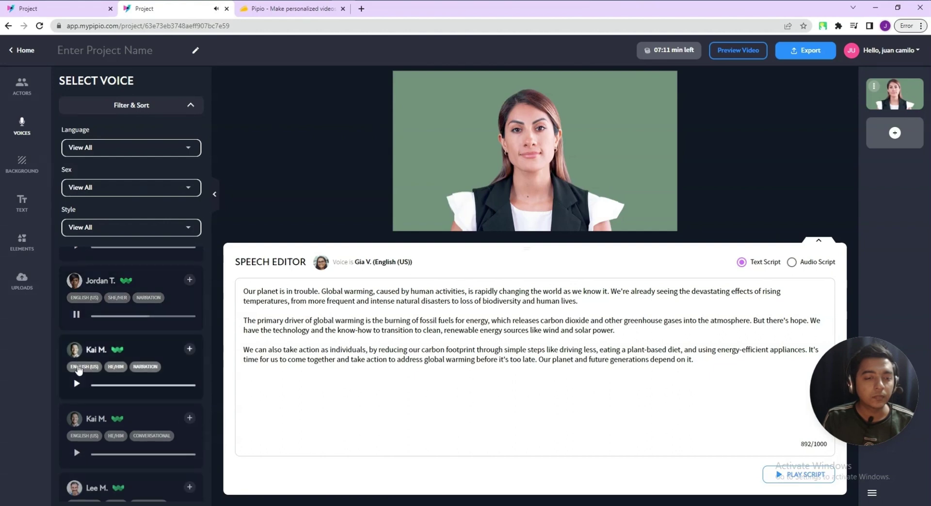
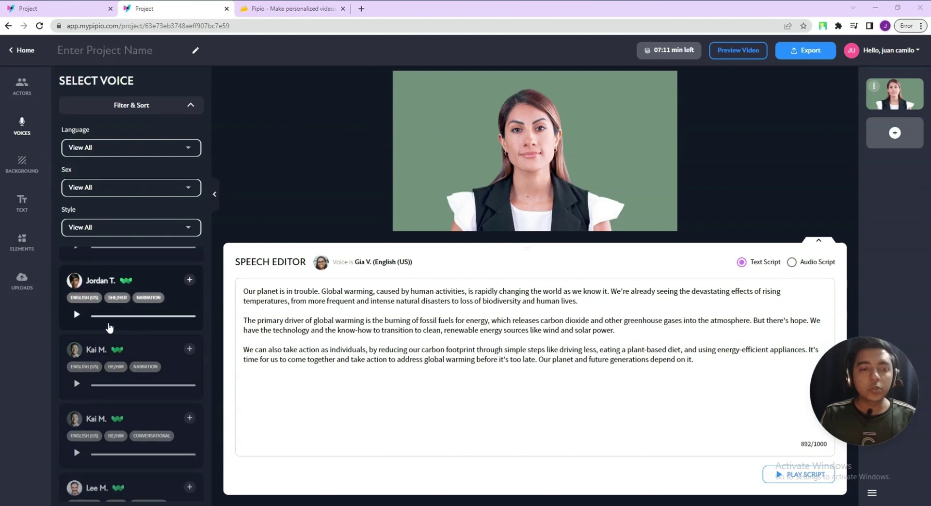
left_click(171, 280)
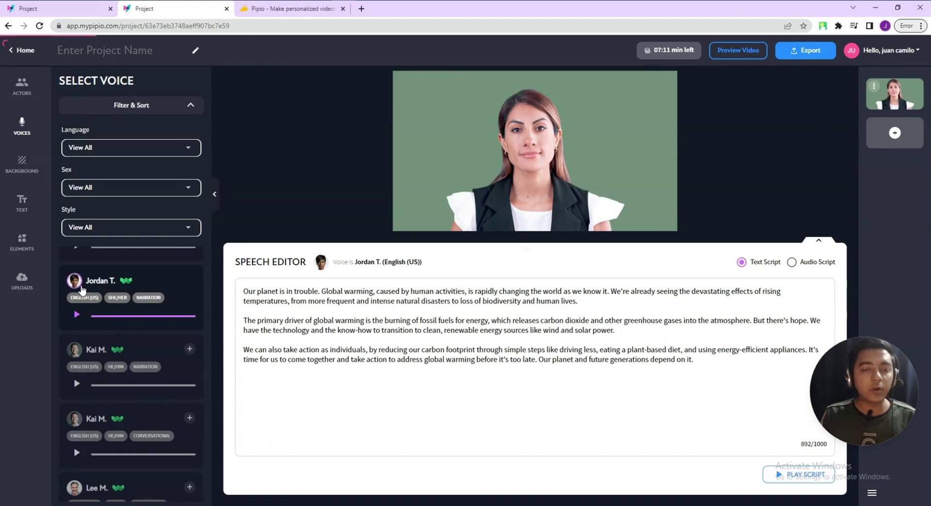
- Play the global warming script in the assigned voice, highlight part of its first paragraph, and pause the playback
left_click(781, 477)
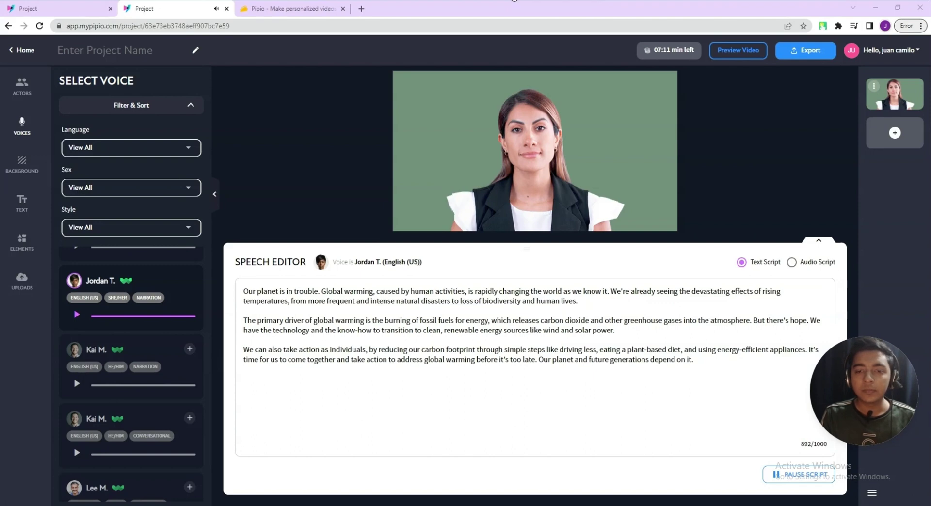
mouse_move(388, 292)
left_mouse_down()
mouse_move(756, 291)
mouse_move(579, 302)
mouse_move(298, 297)
mouse_move(396, 307)
left_mouse_up()
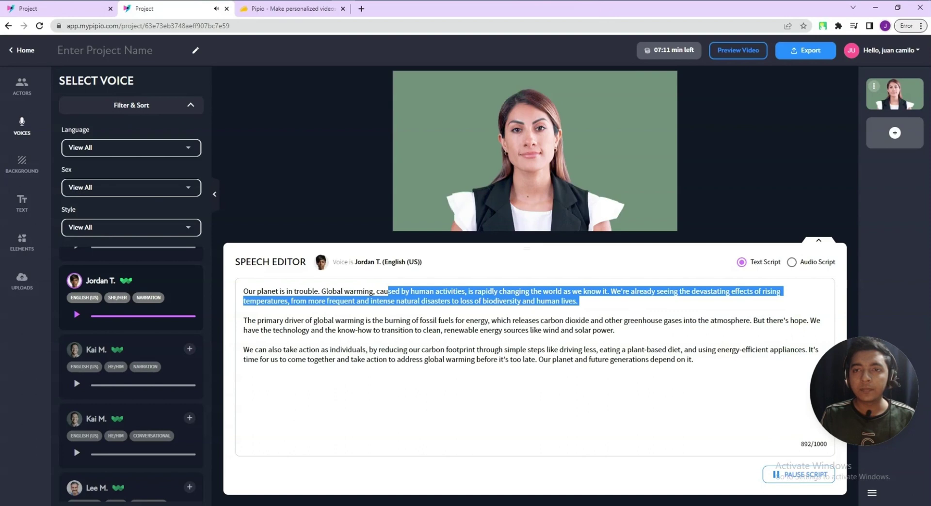
left_click(786, 475)
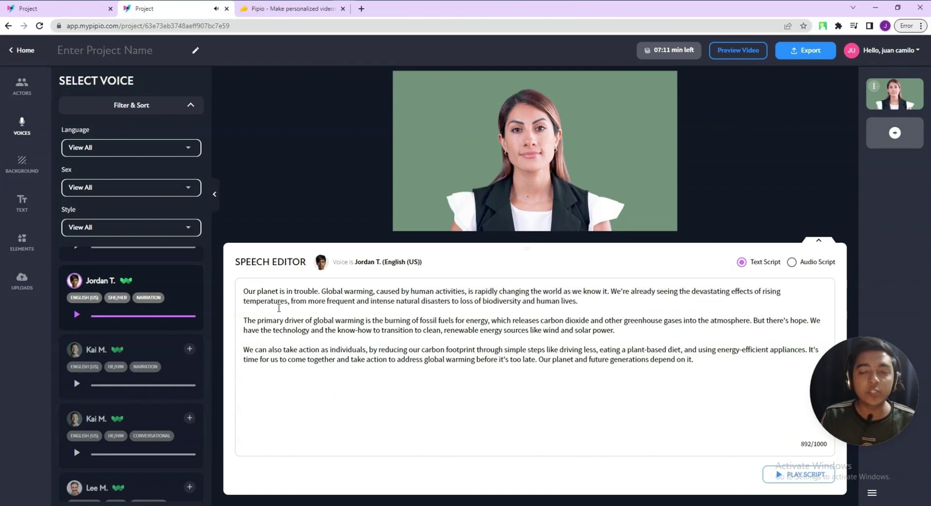
- Try several stock office images as the scene background, ending with the Pixabay glass-walled meeting room
left_click(25, 170)
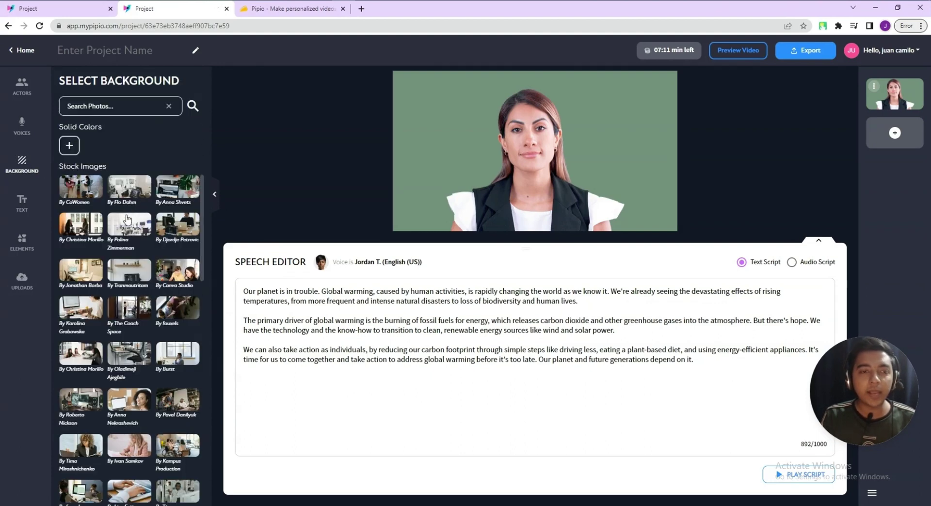
left_click(89, 185)
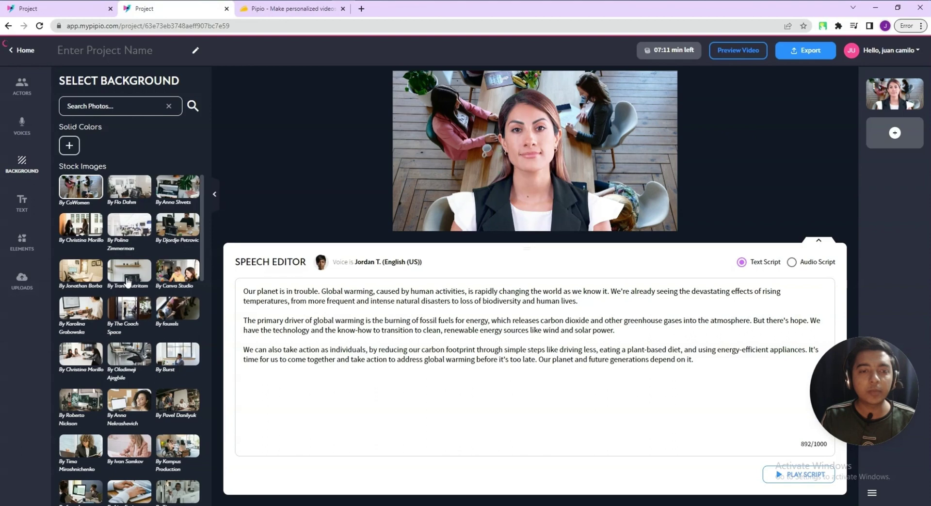
left_click(127, 303)
scroll(127, 302, "down", 3)
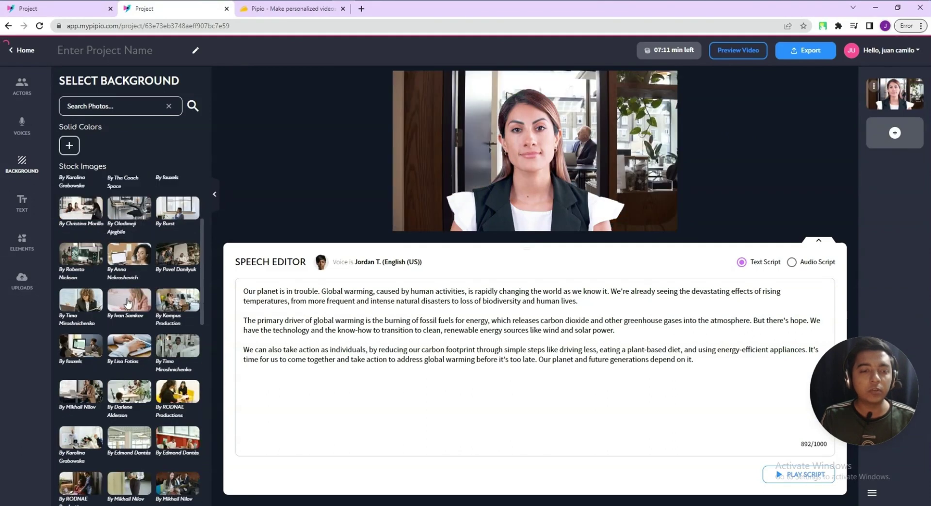
left_click(128, 301)
scroll(145, 319, "down", 10)
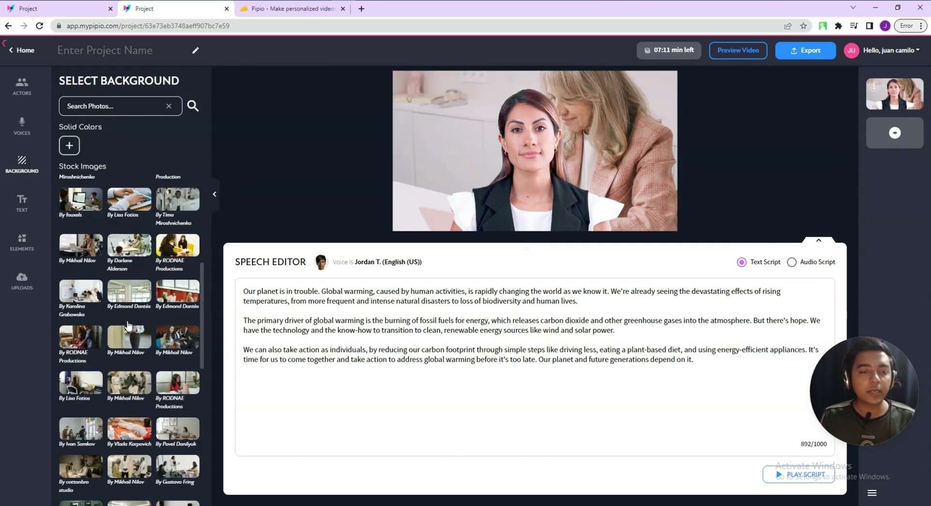
left_click(129, 323)
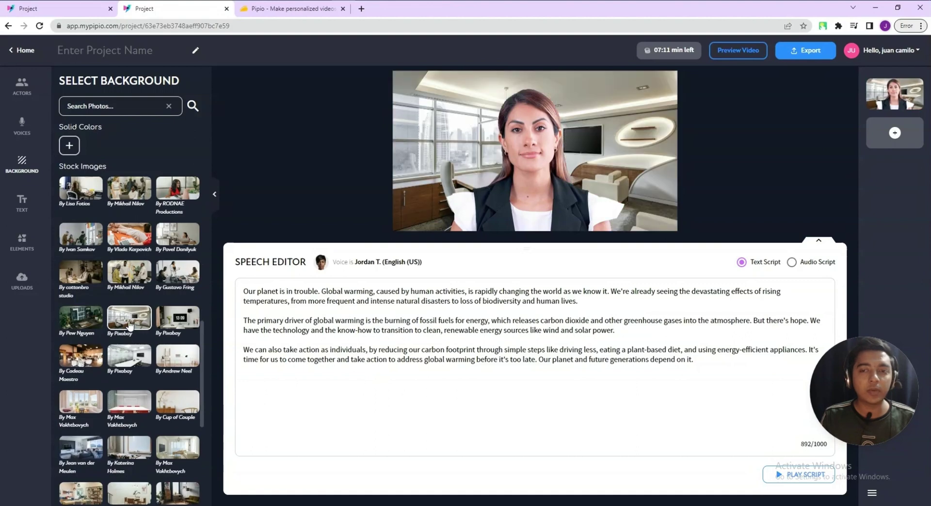
left_click(128, 356)
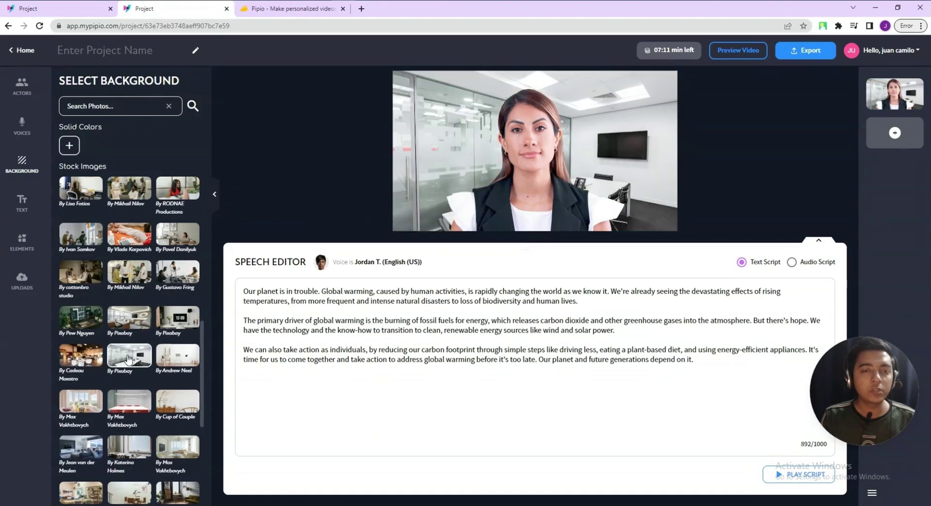
- Replace the stock image background with a solid light gray color
left_click(68, 152)
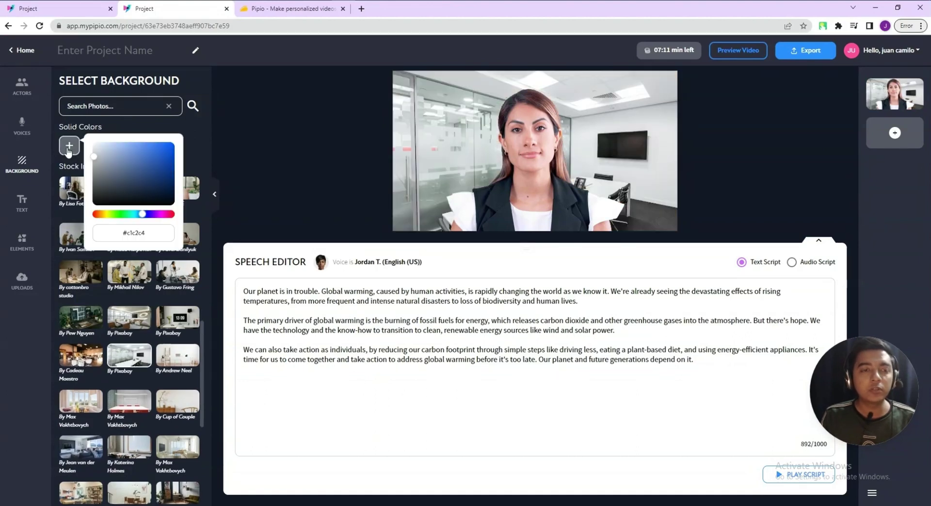
left_click(94, 156)
left_click(129, 129)
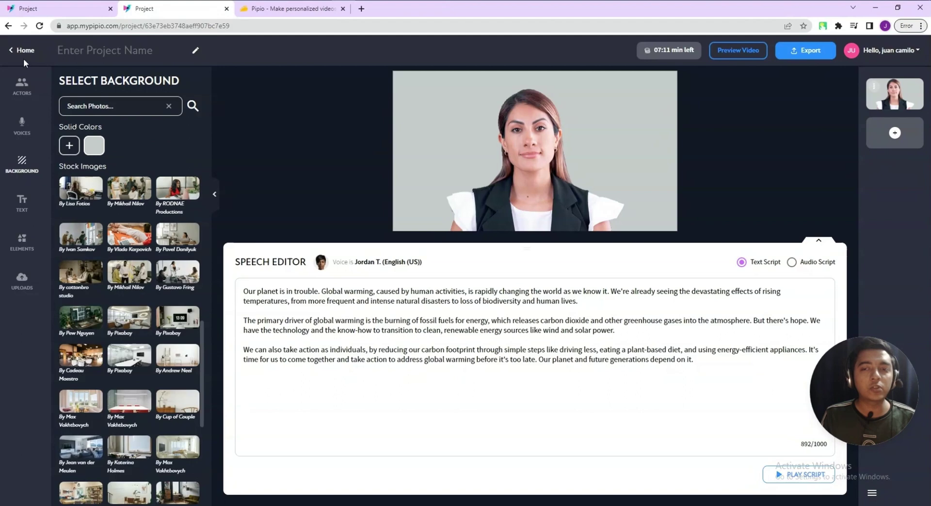
- Add a title text box to the avatar scene
left_click(22, 204)
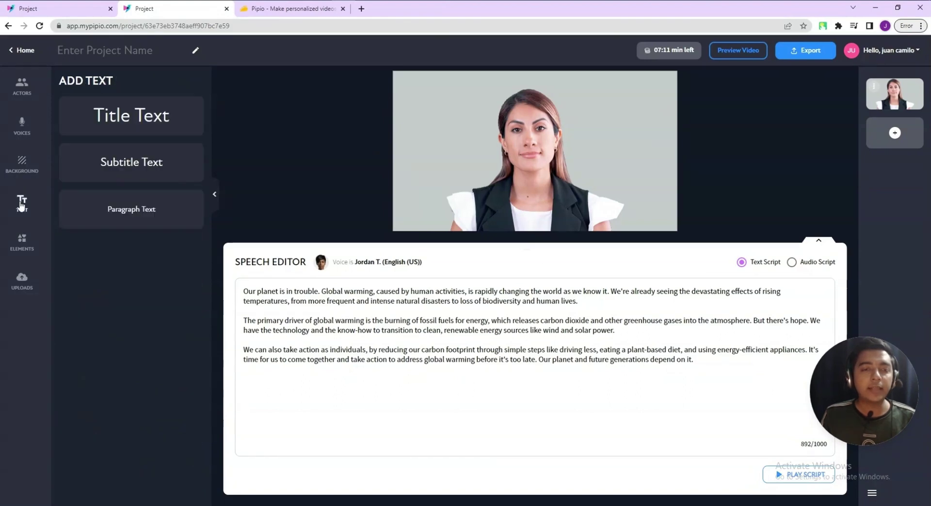
left_click(119, 117)
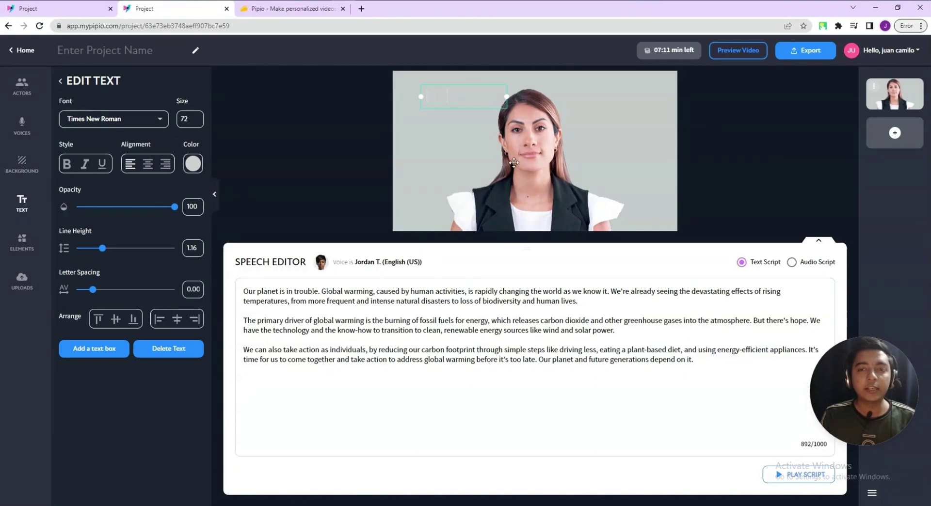
- Replace the placeholder title text with "Subscribe to Passivern"
double_click(464, 100)
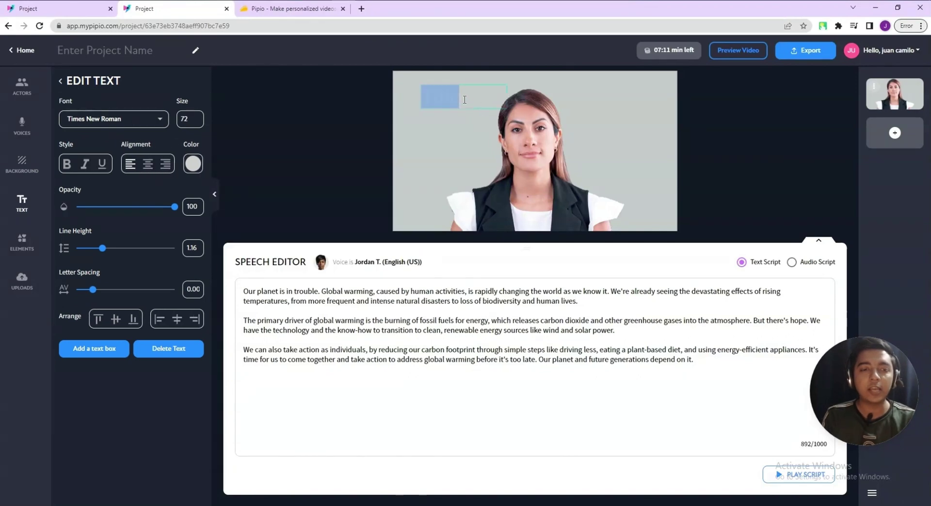
key("BackSpace")
type("Subscri")
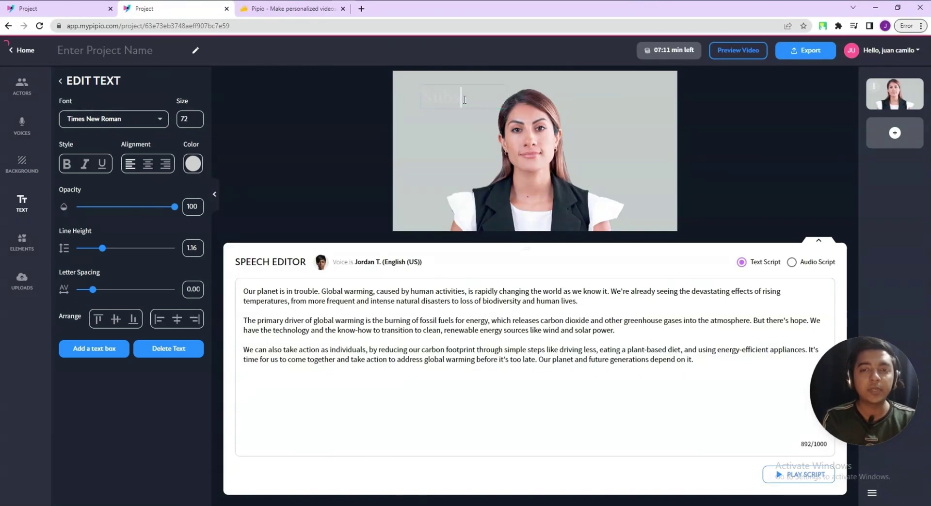
type("be to Pa")
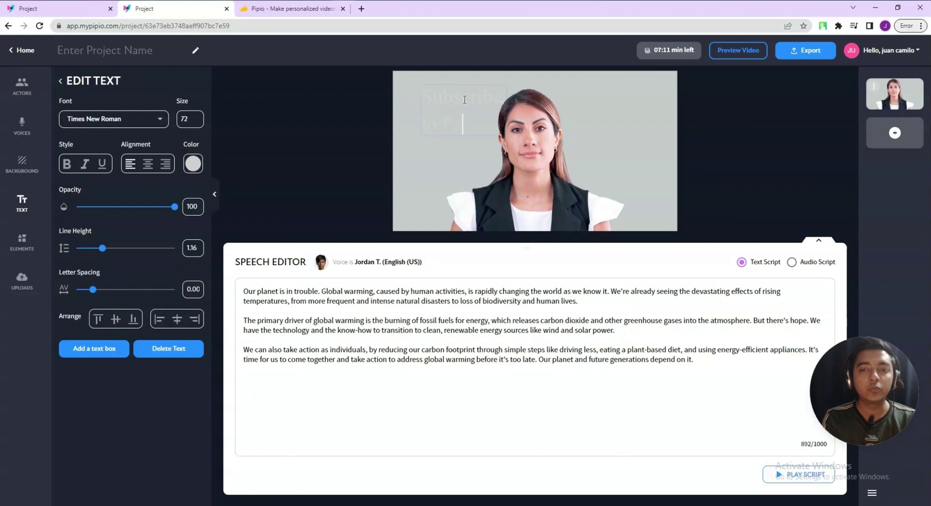
type("ssive In")
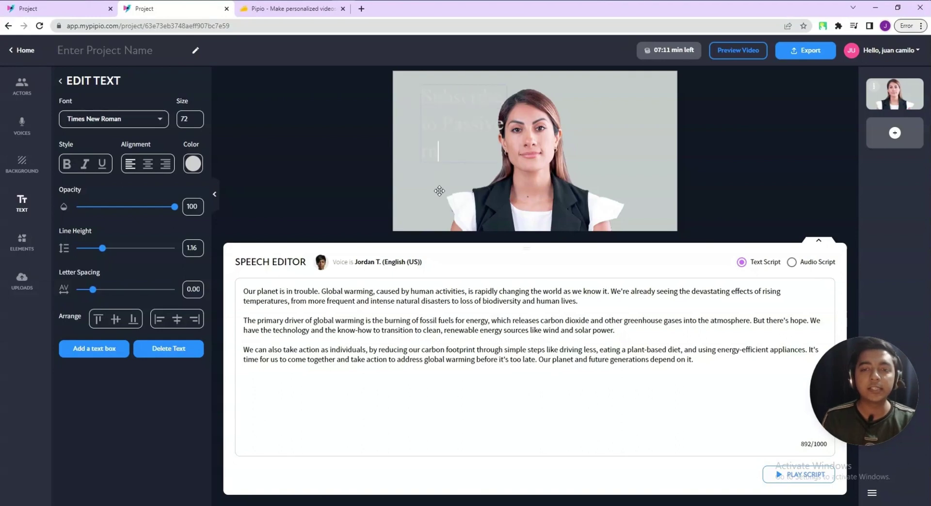
- Widen the title text box to fit two lines and shift the avatar toward the scene's right edge
left_click(439, 191)
left_click(439, 137)
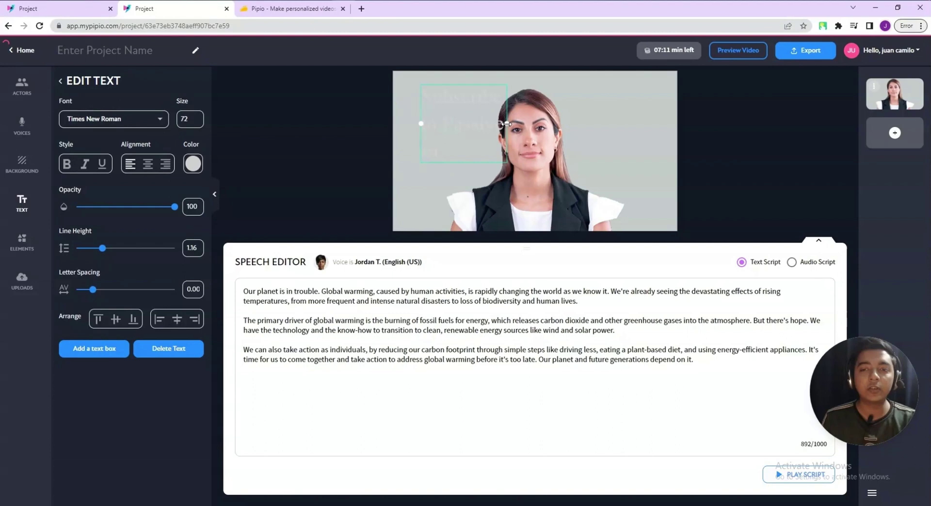
left_click_drag(516, 183, 579, 182)
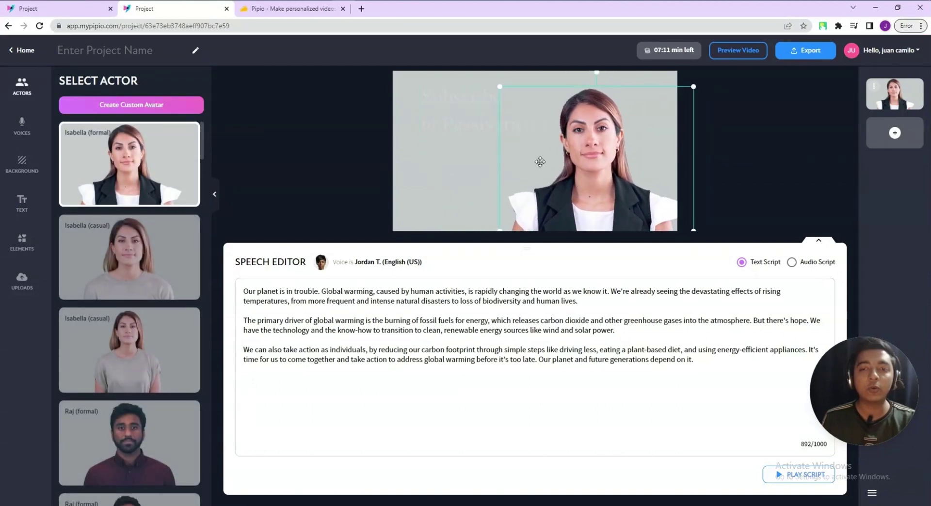
- Make the title bold and center-aligned, and move it slightly left, clear of the avatar's face
left_click(474, 119)
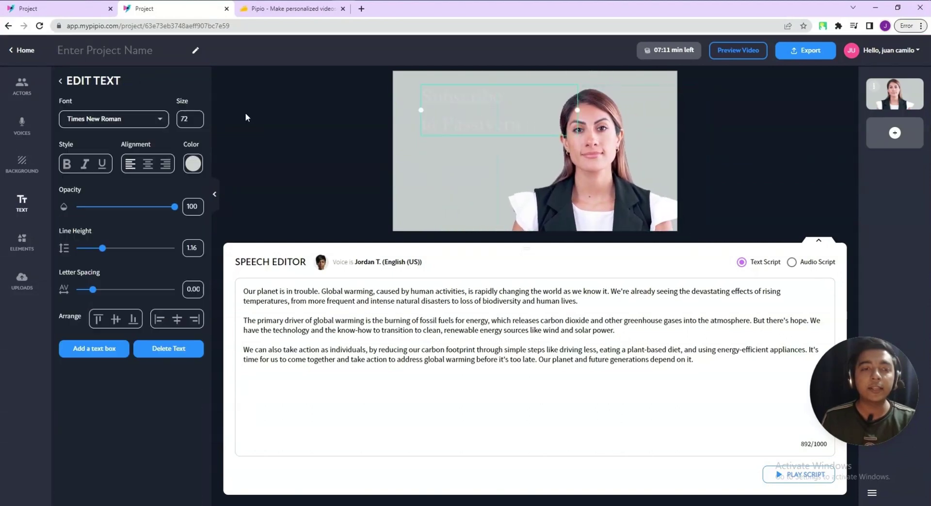
left_click(68, 164)
left_click(149, 164)
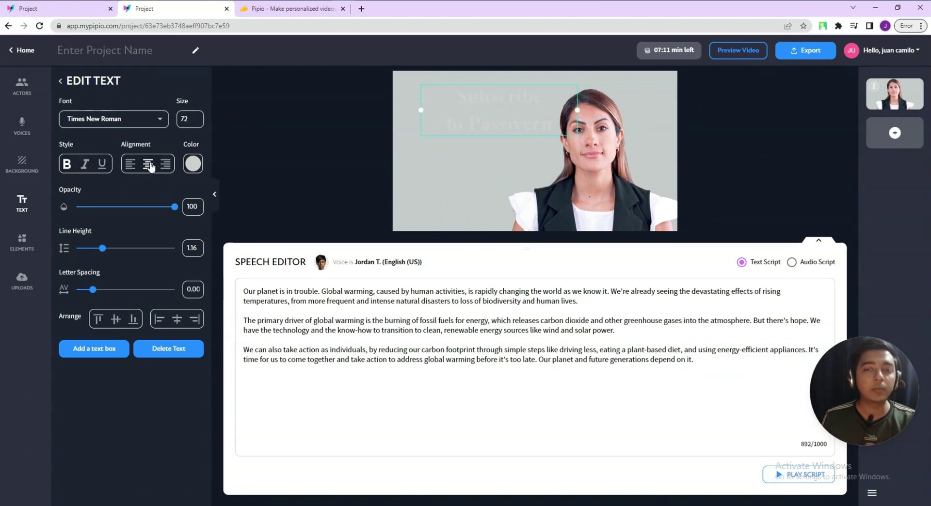
left_click_drag(490, 110, 467, 115)
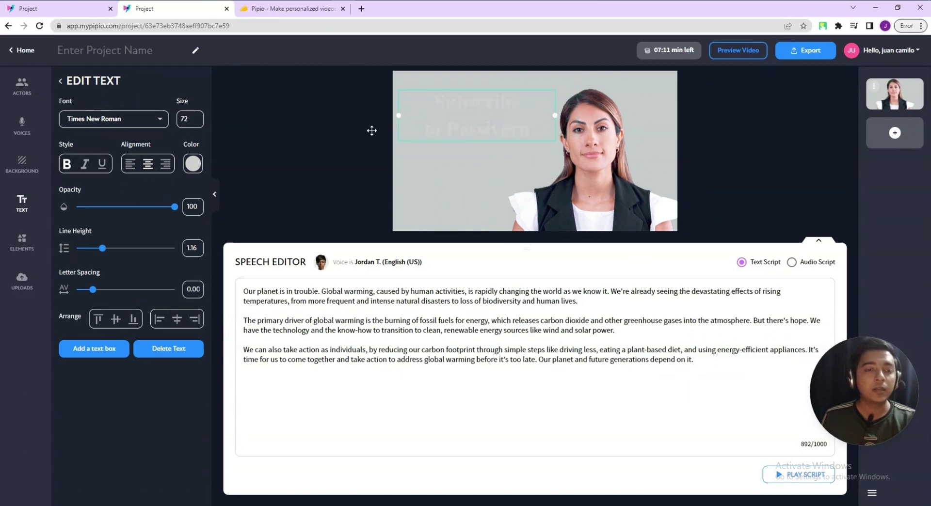
- Change the title's text color to magenta, #e500ff
left_click(198, 165)
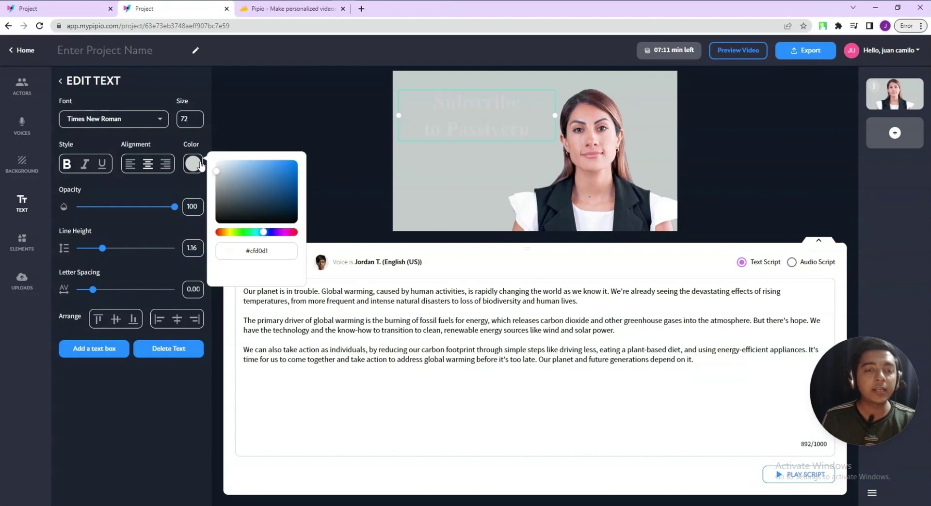
left_click_drag(270, 184, 290, 164)
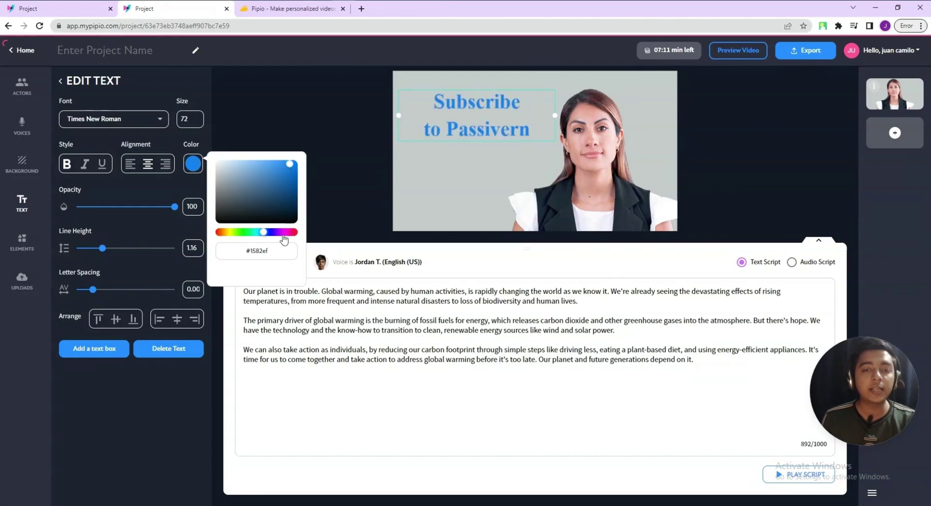
left_click(282, 232)
left_click(297, 161)
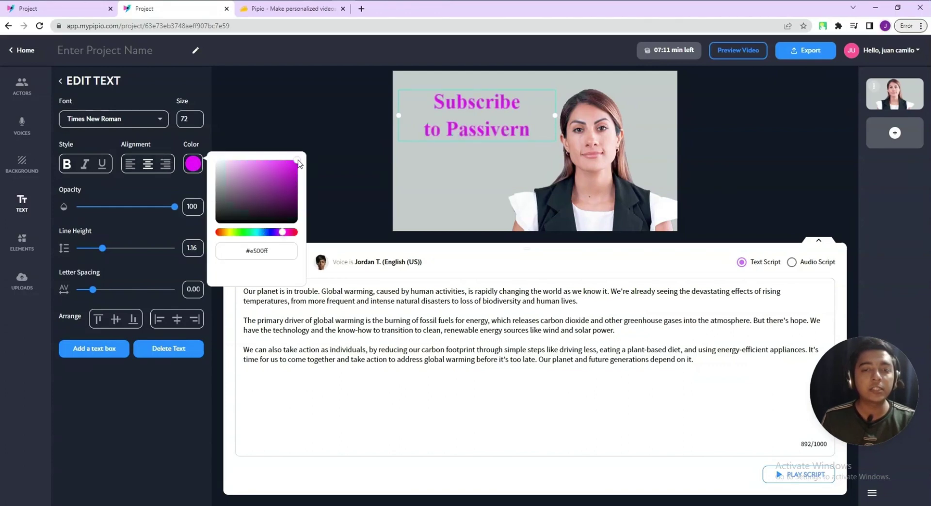
left_click(359, 280)
left_click(454, 125)
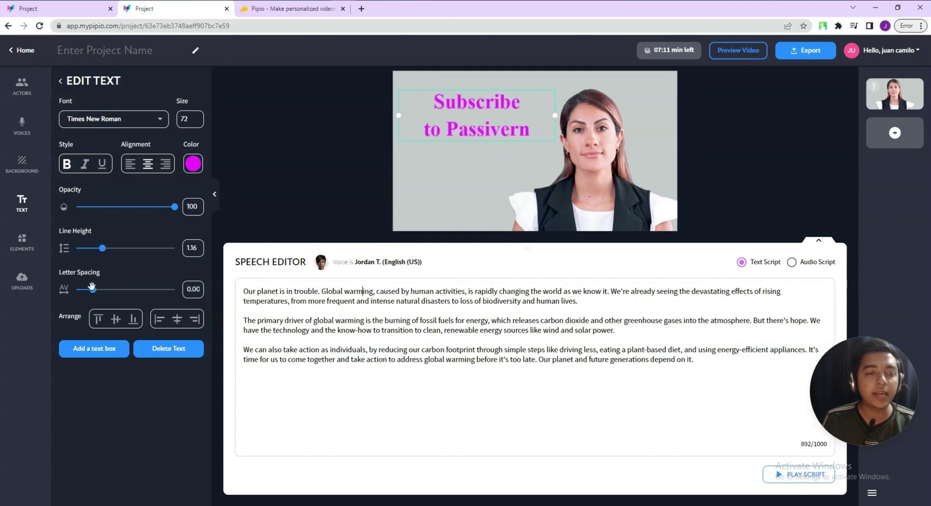
- Add a stock photo of a bright office desk, shrink it, and place it beneath the title beside the avatar
left_click(17, 253)
left_click(123, 108)
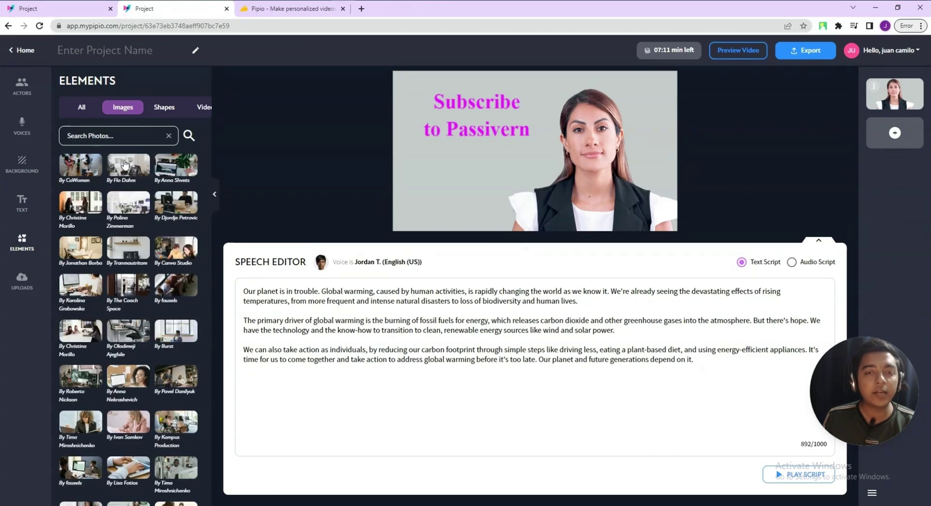
left_click(144, 173)
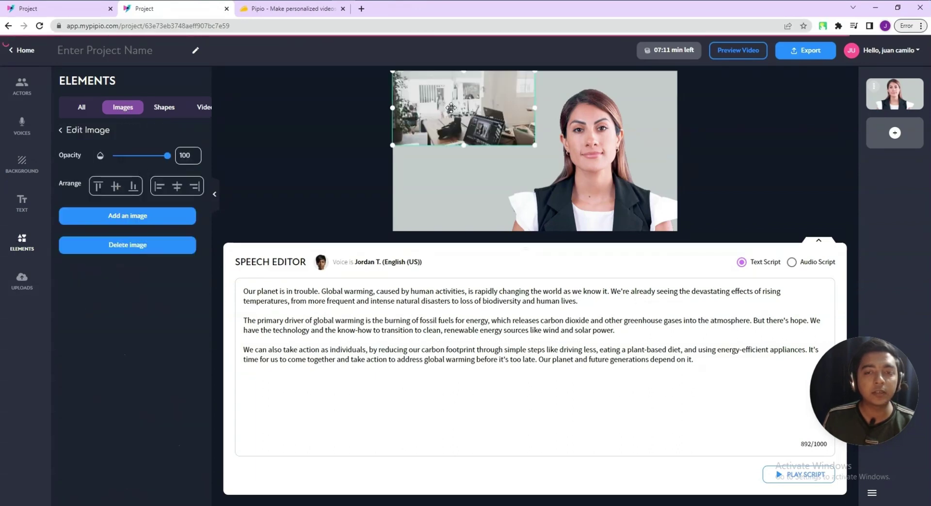
left_click_drag(457, 129, 464, 174)
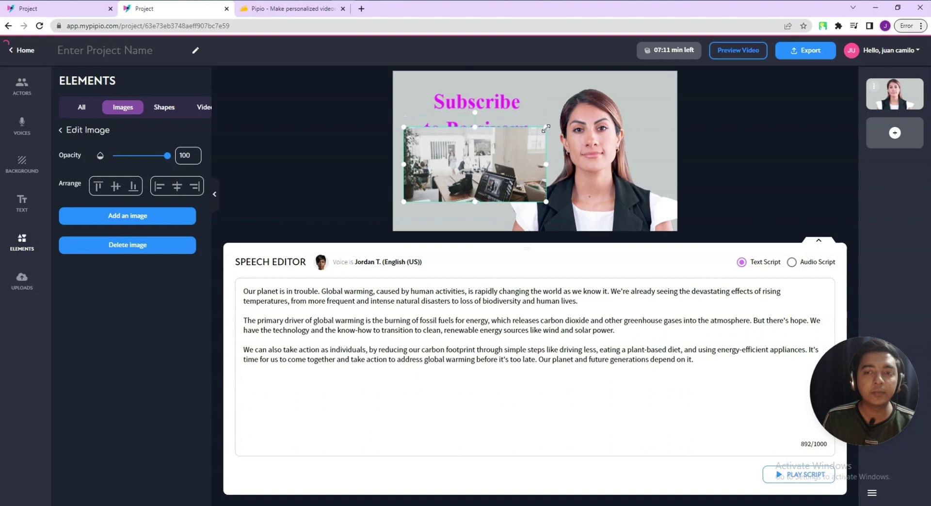
left_click_drag(525, 147, 474, 172)
left_click_drag(415, 186, 421, 203)
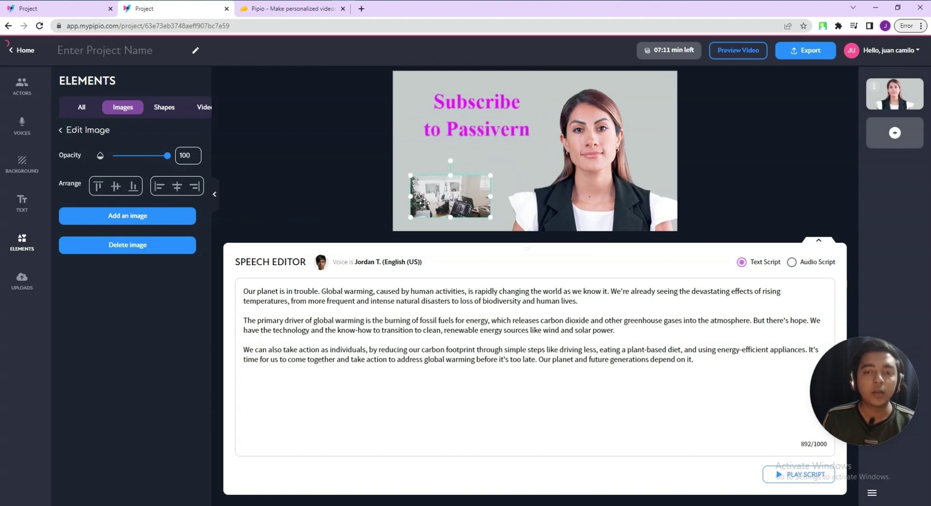
- Examine the available shapes, the stock videos, and the upload options for images, videos and music
left_click(30, 233)
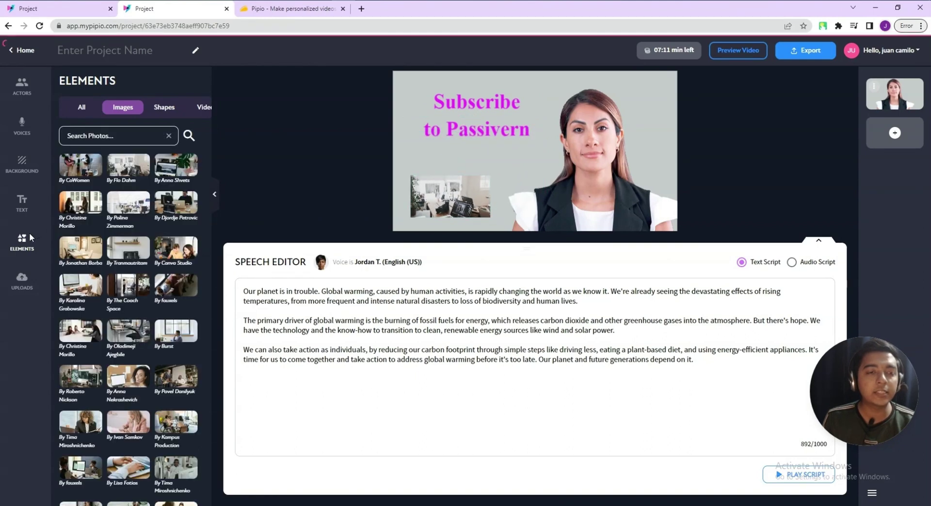
left_click(153, 110)
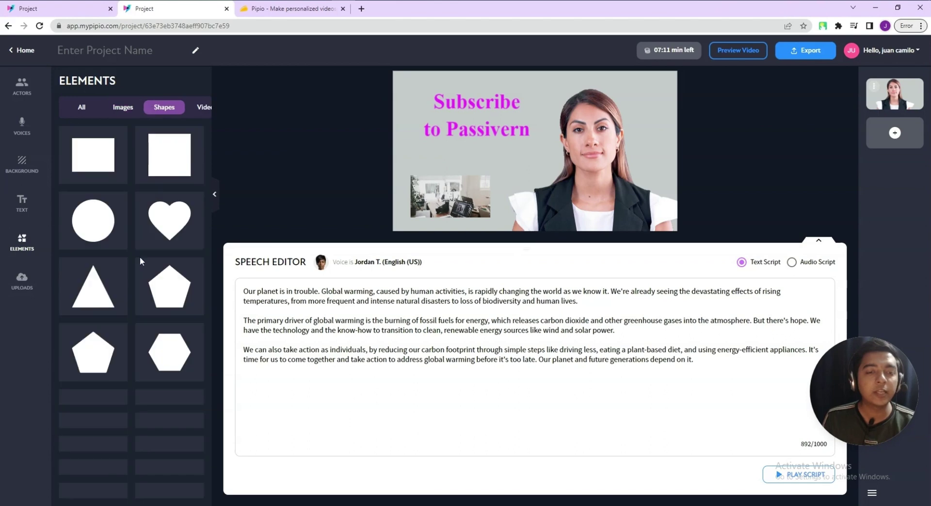
scroll(138, 312, "down", 3)
scroll(137, 313, "down", 4)
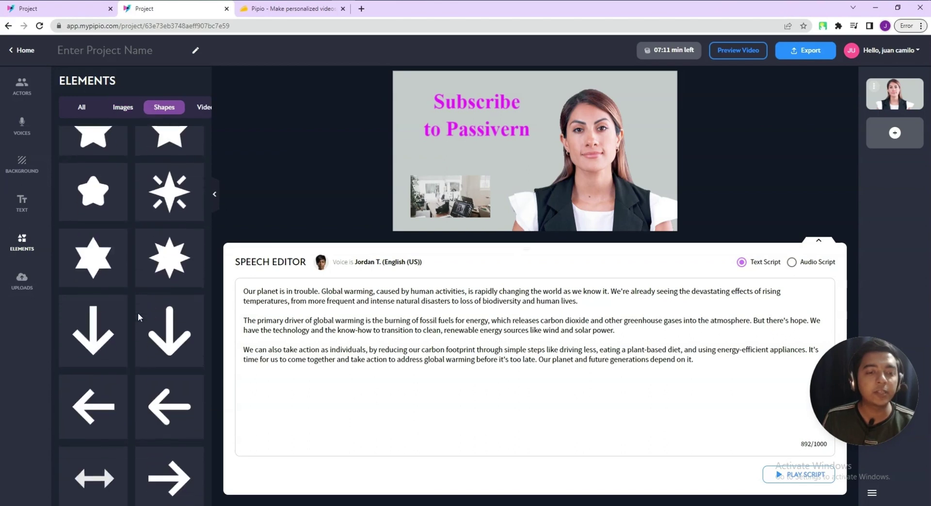
scroll(138, 313, "up", 8)
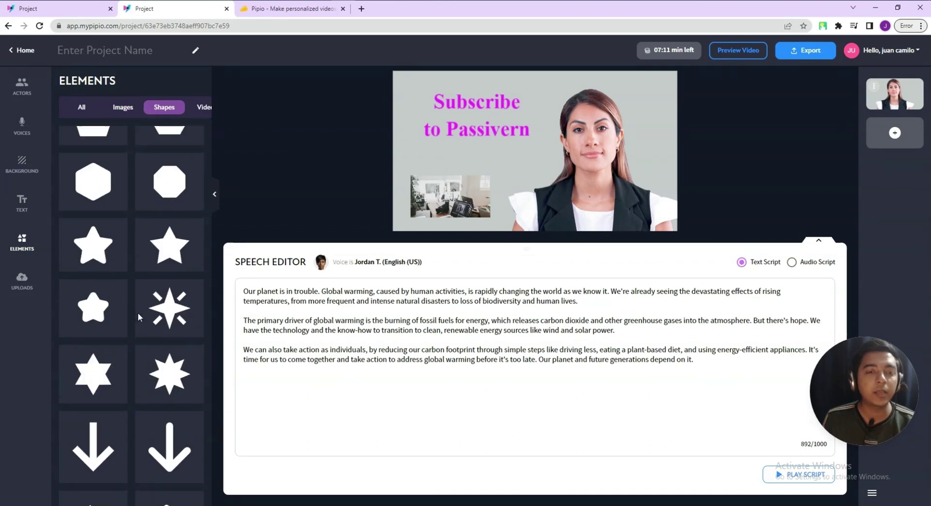
left_click(198, 109)
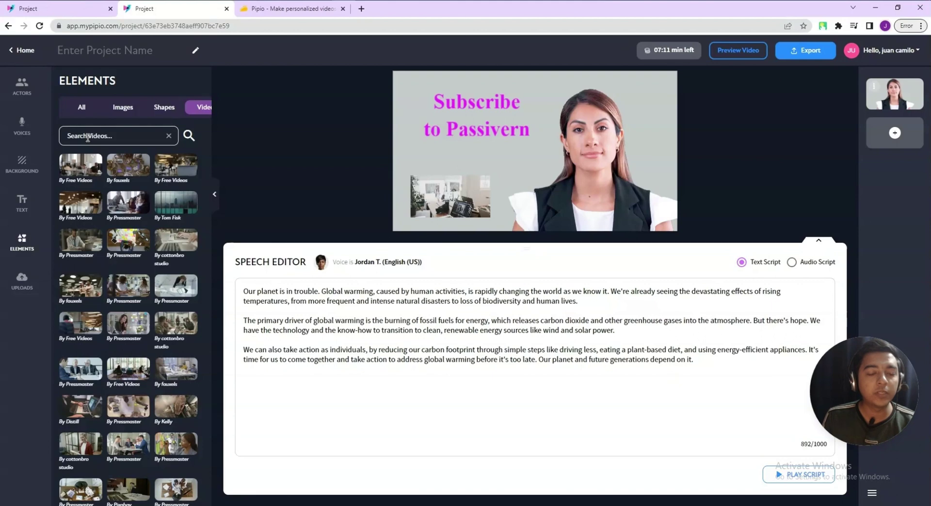
left_click(24, 280)
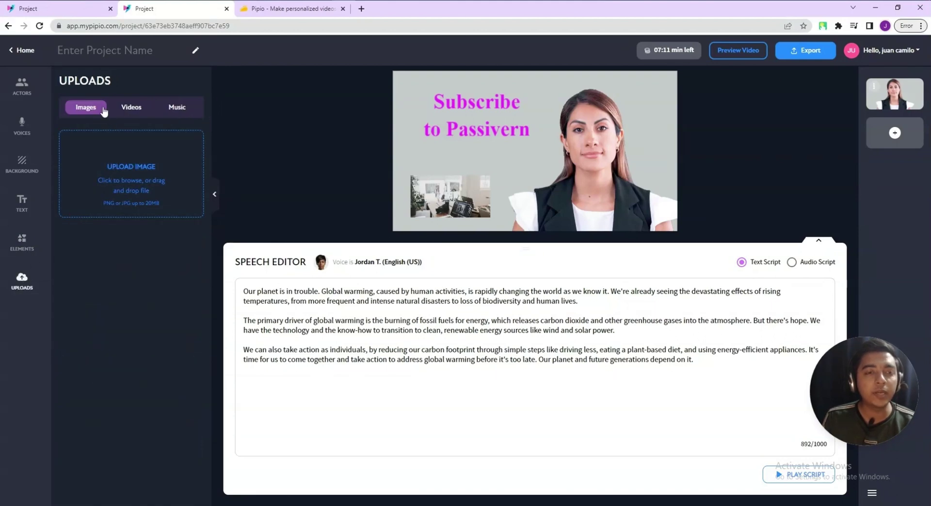
left_click(128, 109)
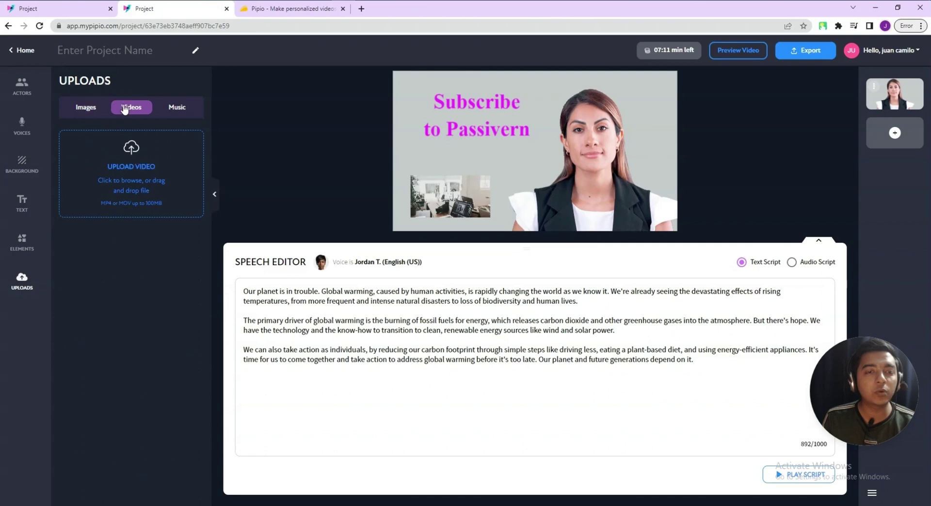
left_click(170, 110)
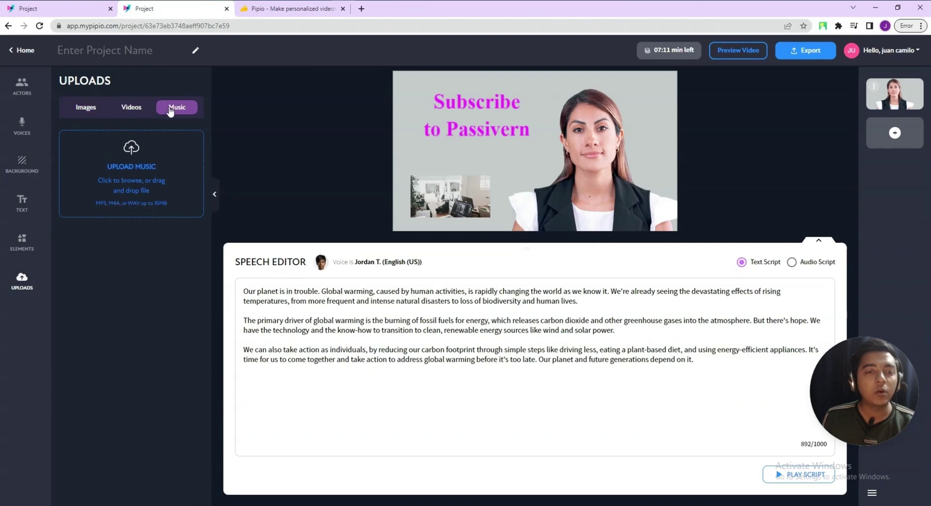
- Try several stock actors in the scene, including Isabella (casual), Raj (formal), Devon and Lily (formal), ending with the close-up Noah (formal1)
left_click(29, 89)
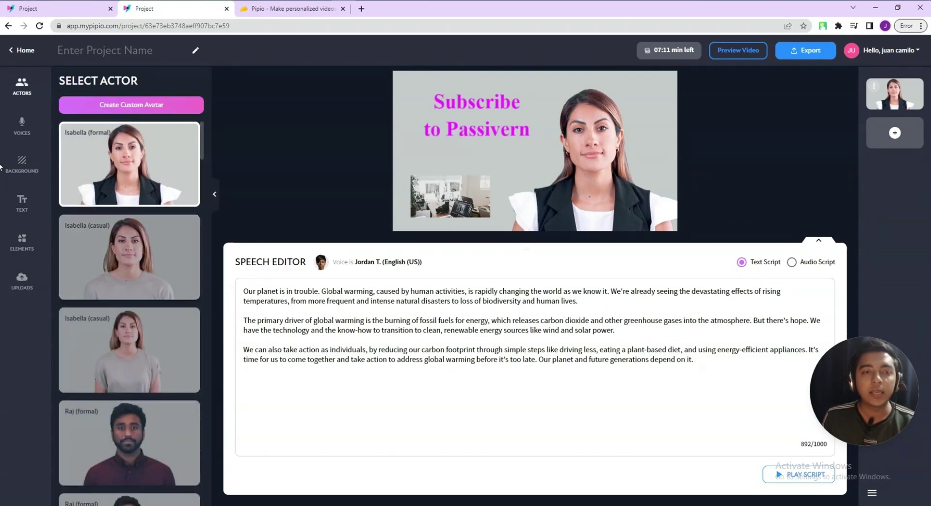
scroll(139, 249, "down", 1)
scroll(139, 249, "down", 3)
left_click(131, 201)
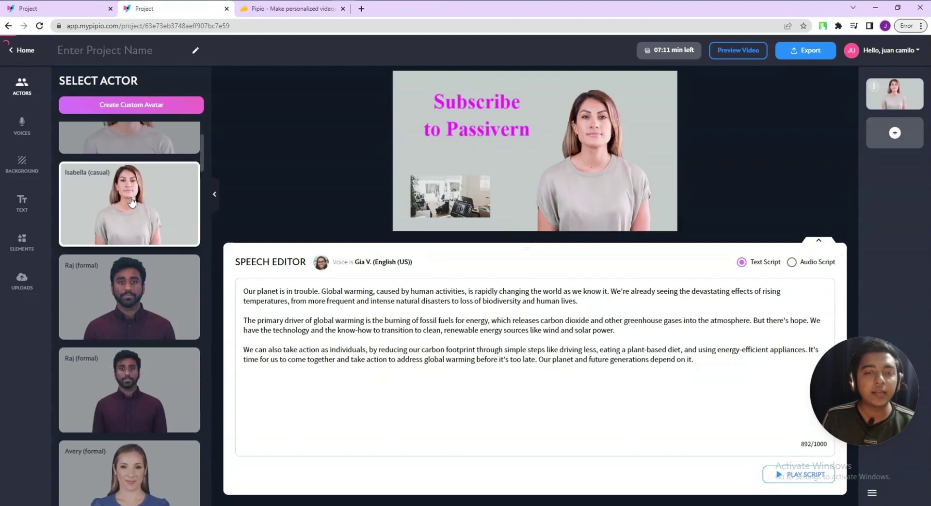
left_click(130, 287)
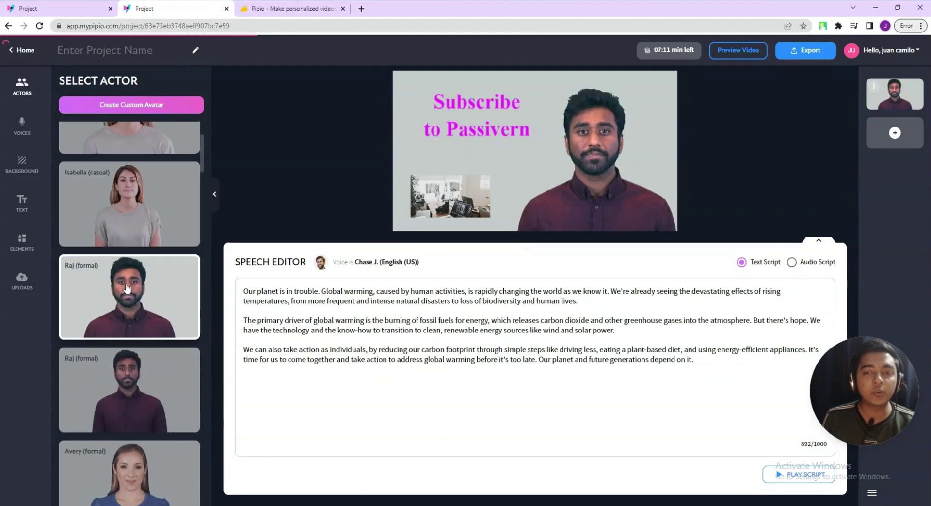
left_click(124, 384)
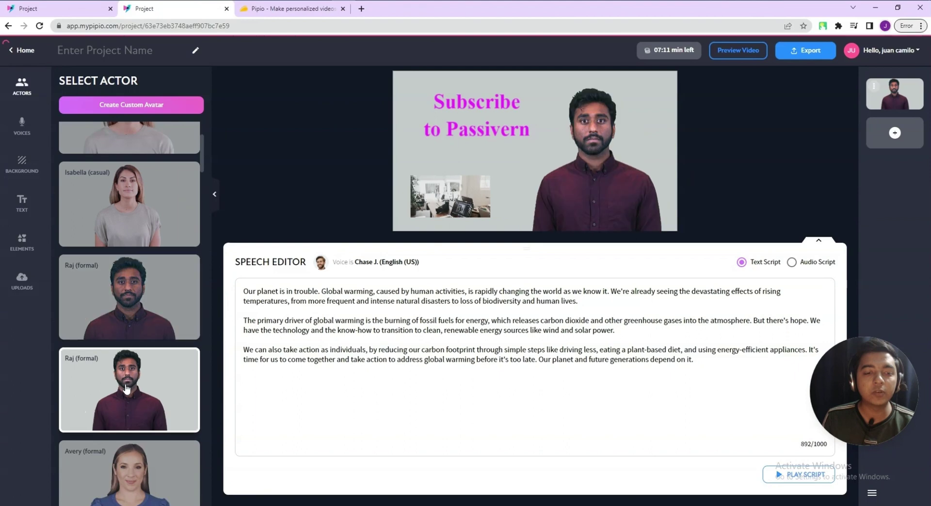
scroll(126, 329, "down", 5)
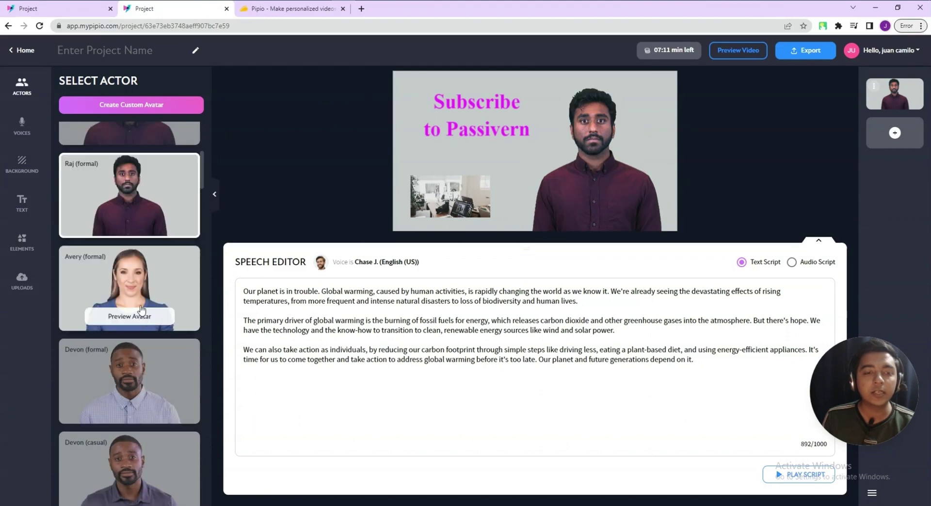
left_click(146, 288)
left_click(130, 374)
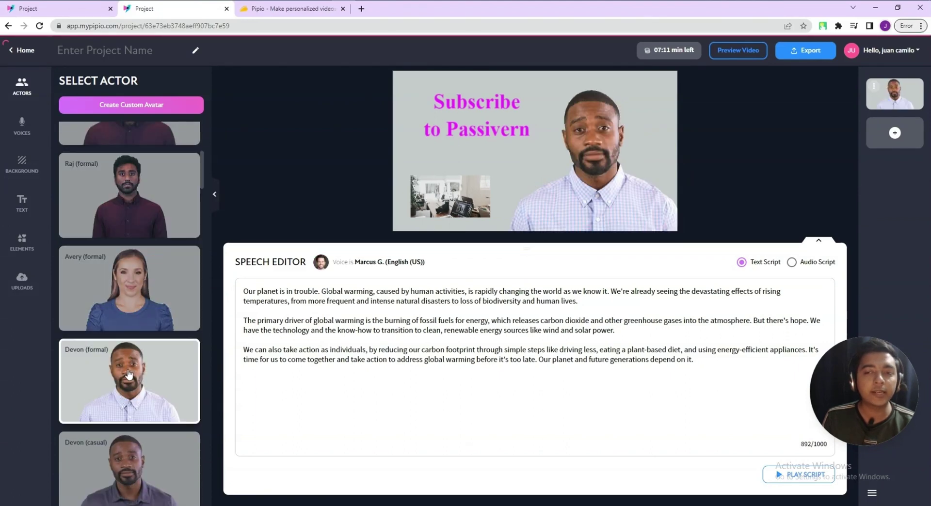
scroll(117, 383, "down", 3)
left_click(125, 326)
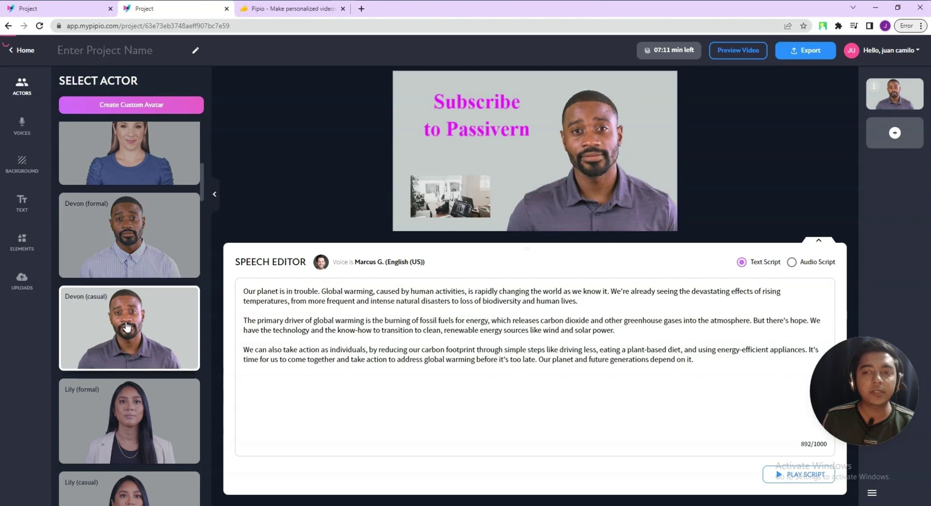
scroll(128, 311, "down", 3)
left_click(141, 286)
scroll(130, 315, "down", 3)
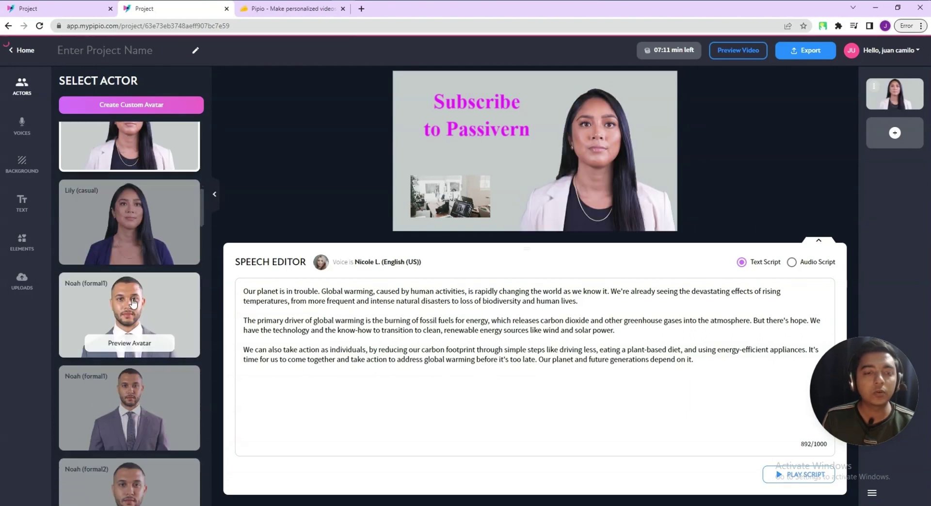
left_click(126, 253)
left_click(130, 310)
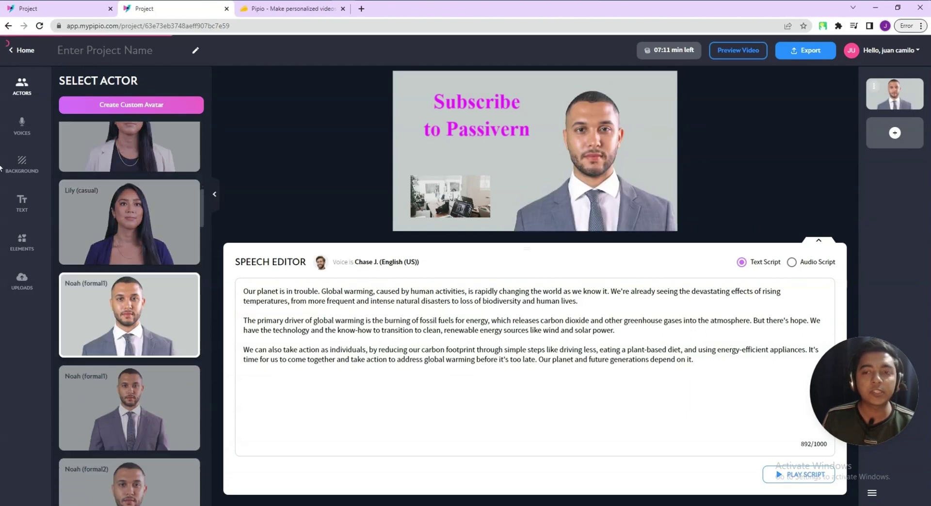
scroll(135, 315, "down", 6)
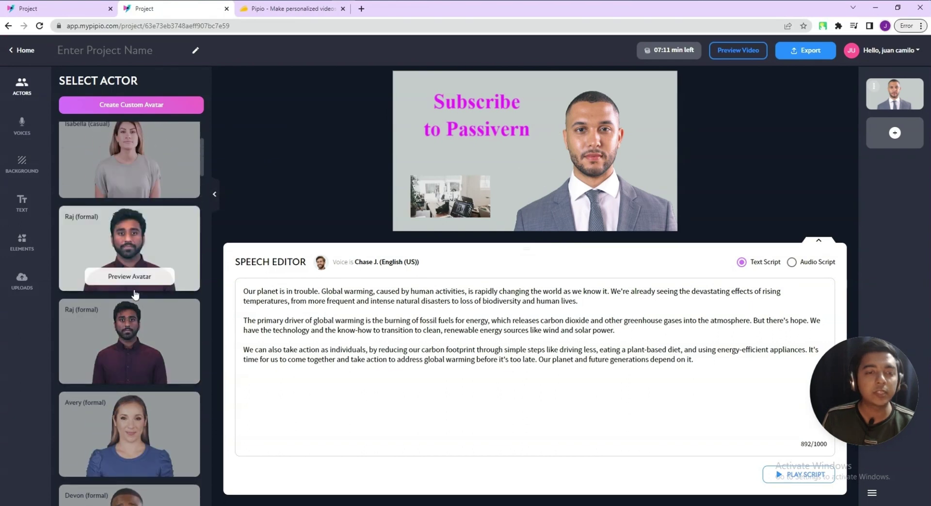
- Set the close-up Raj (formal) as the scene's actor and request a preview of the video
left_click(137, 311)
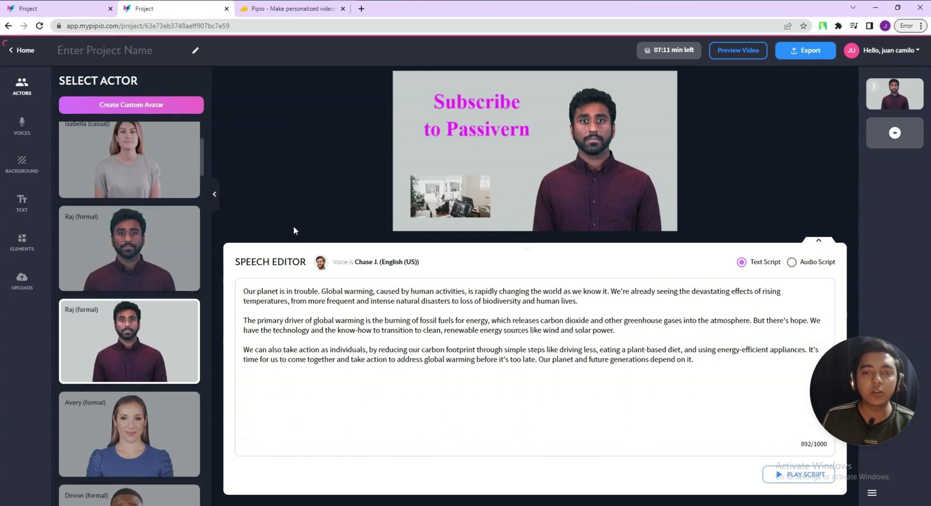
left_click(127, 257)
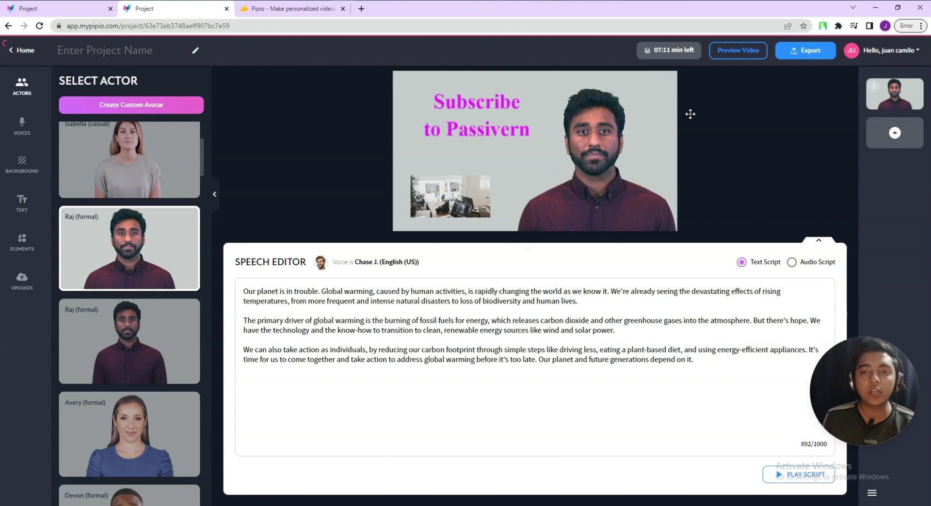
left_click(737, 50)
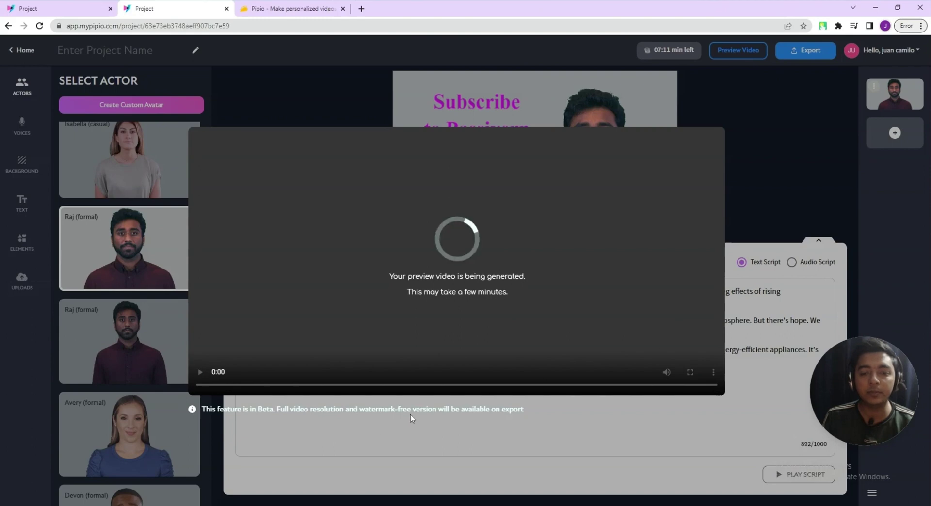
left_click(738, 286)
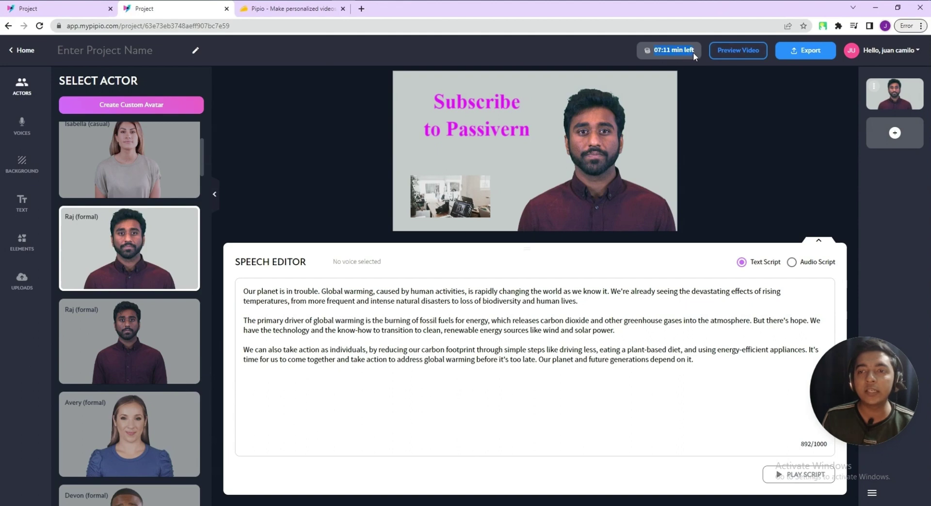
- Review the AppSumo license tiers for Pipio, checking the monthly credits included with License Tier 1
left_click(263, 15)
scroll(262, 145, "down", 3)
scroll(250, 213, "up", 3)
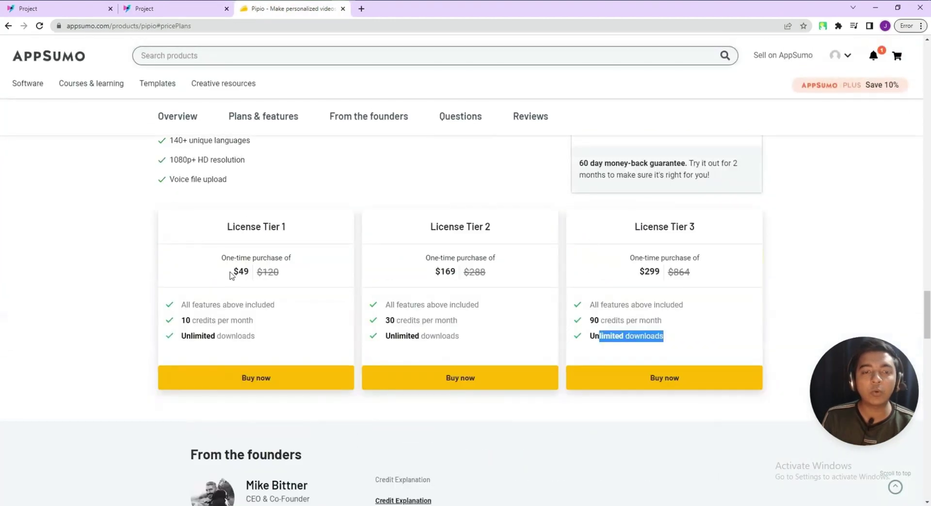
left_click_drag(182, 321, 268, 325)
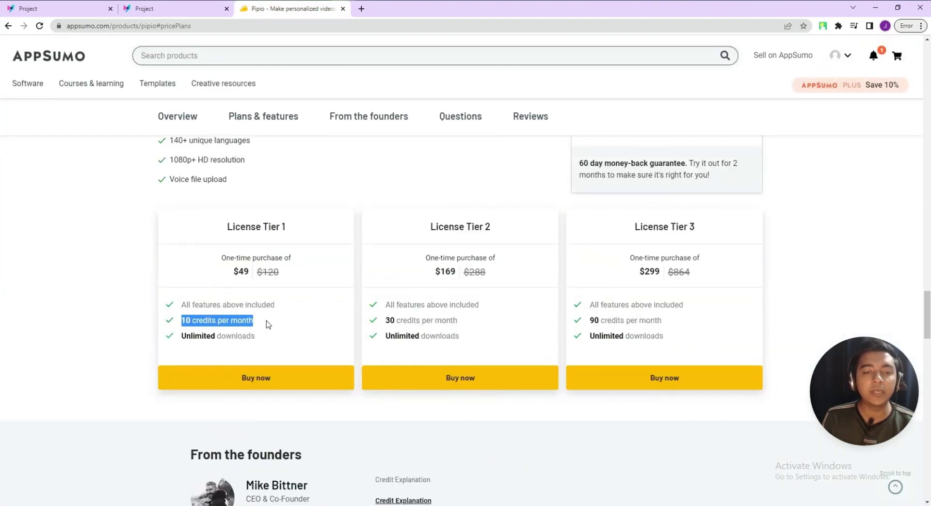
- Return to the Pipio project and name it Passivern Video
left_click(172, 9)
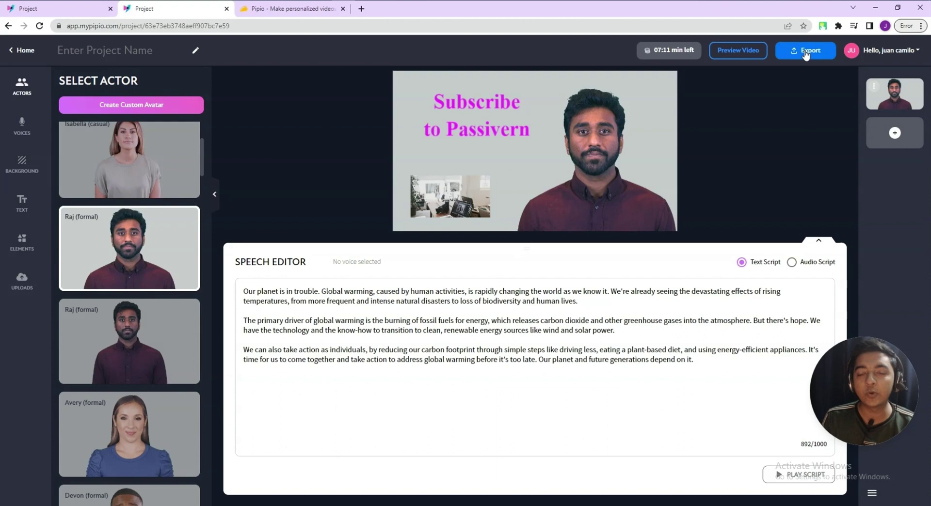
left_click(135, 51)
type("Passivern Video")
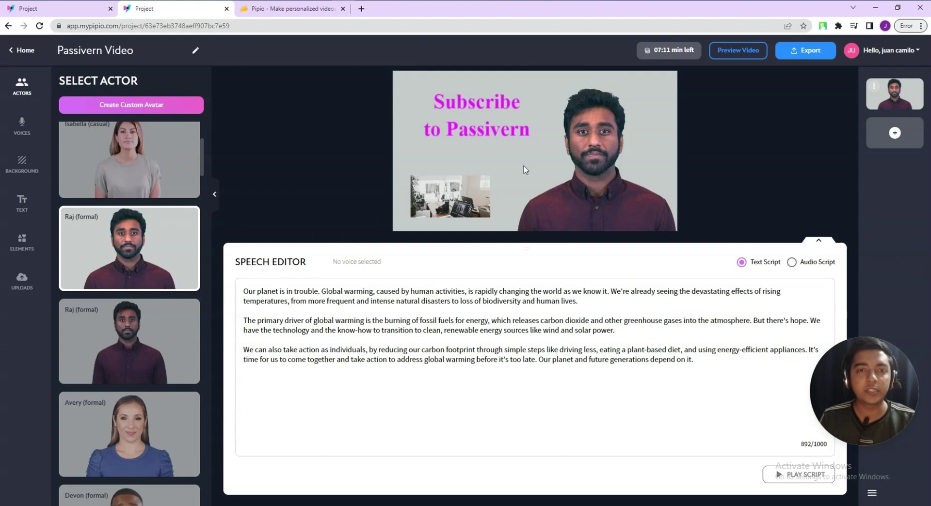
- Read the AppSumo deal terms, checking the optional add-on prices for extra credits and a custom avatar
left_click(291, 8)
scroll(170, 274, "up", 5)
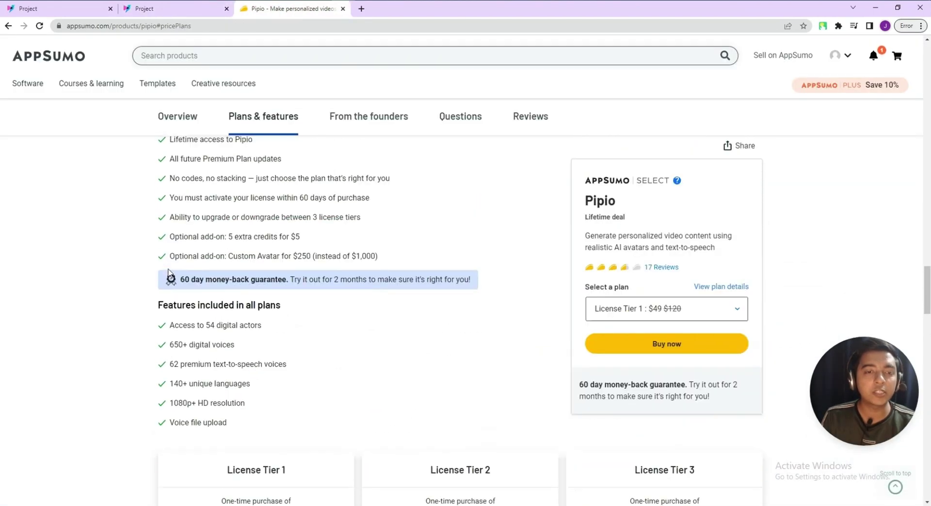
scroll(169, 273, "up", 2)
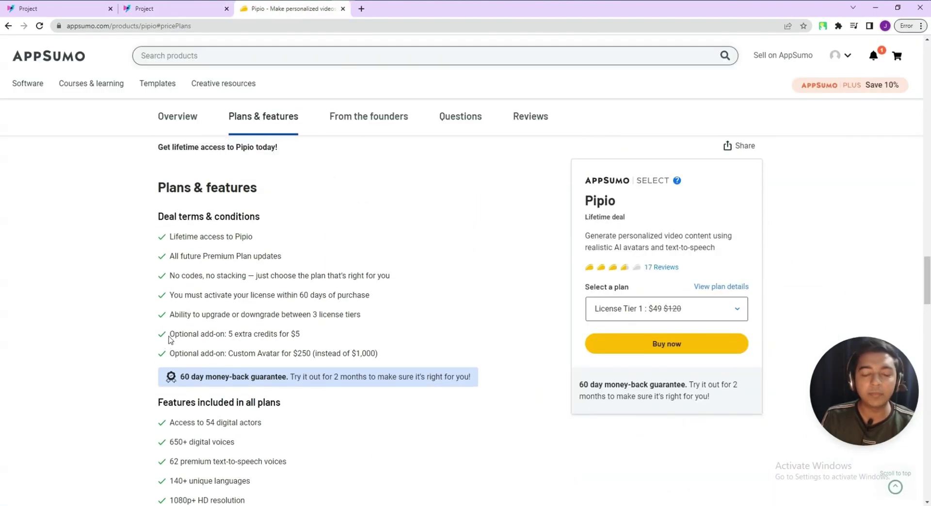
left_click_drag(174, 334, 304, 341)
left_click(306, 342)
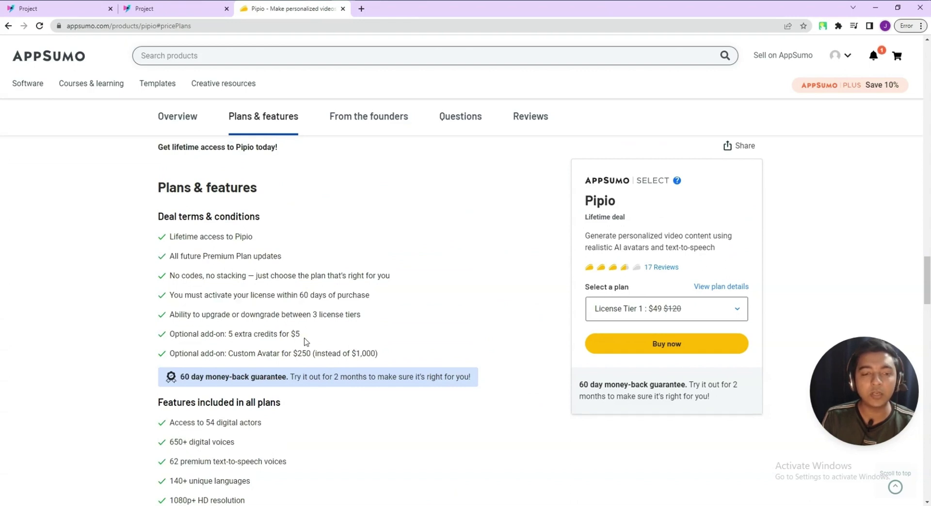
triple_click(306, 341)
left_click(242, 353)
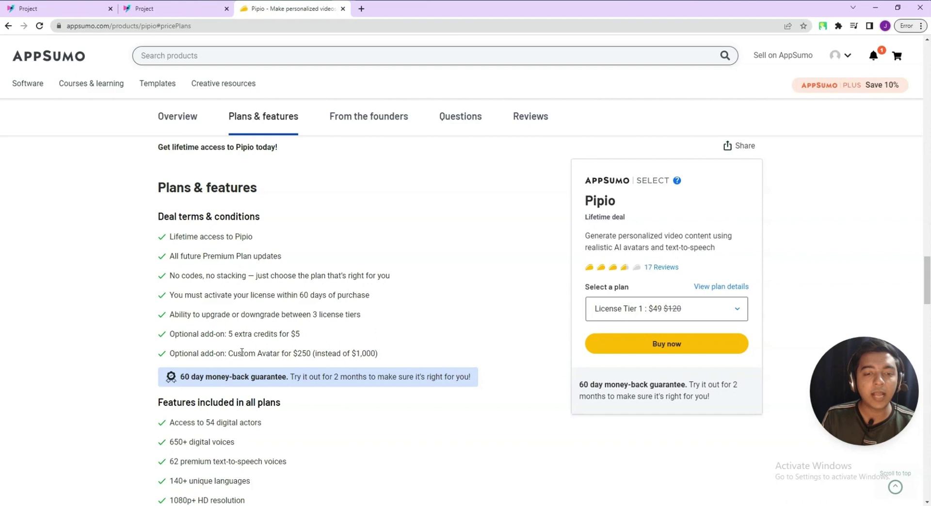
left_click_drag(294, 353, 317, 355)
left_click(318, 355)
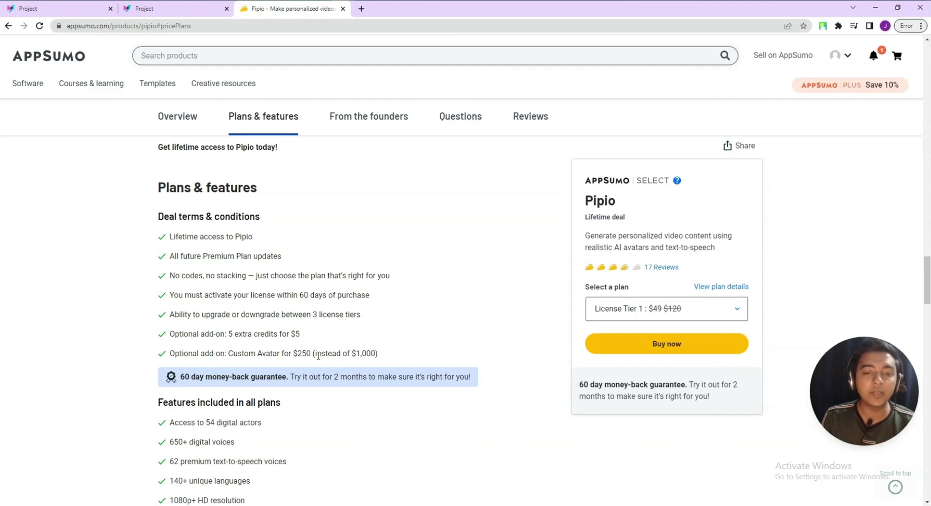
left_click_drag(316, 355, 374, 358)
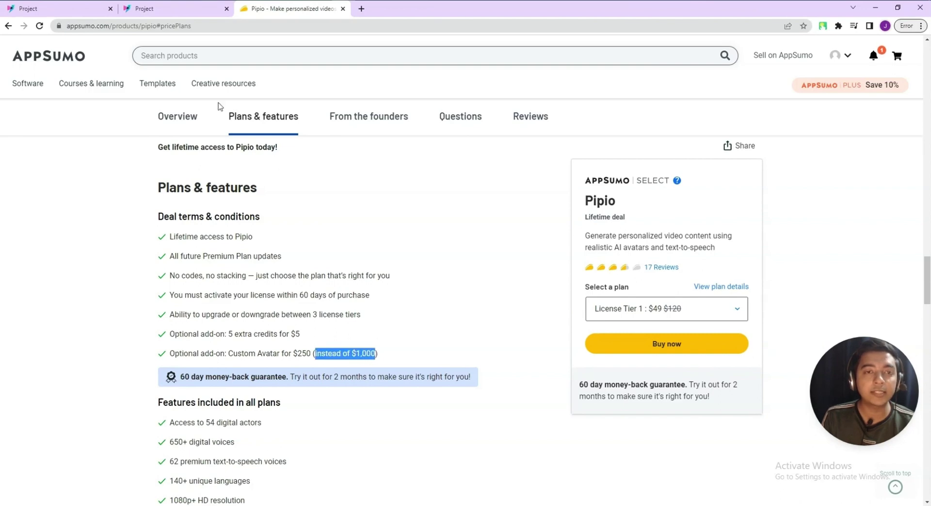
- Check the custom avatar information in the Passivern Video project and browse the stock actor list
left_click(170, 13)
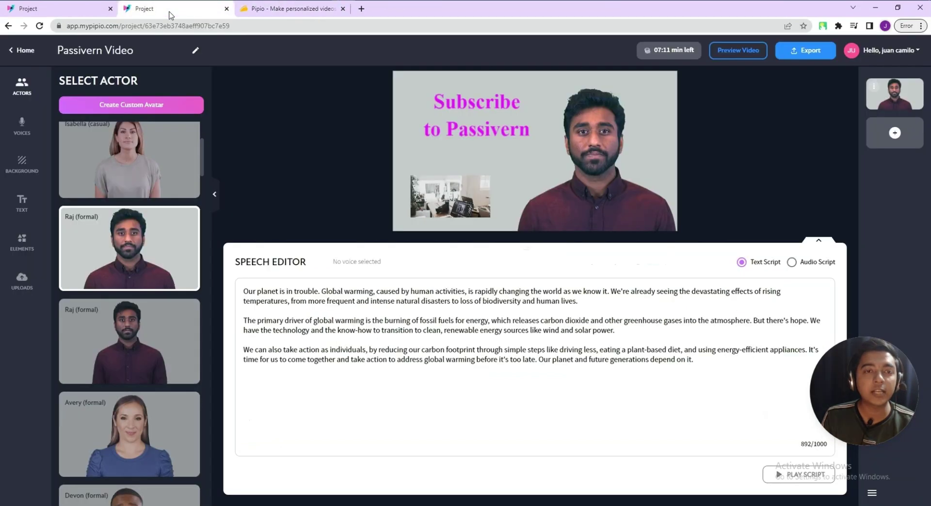
left_click(147, 105)
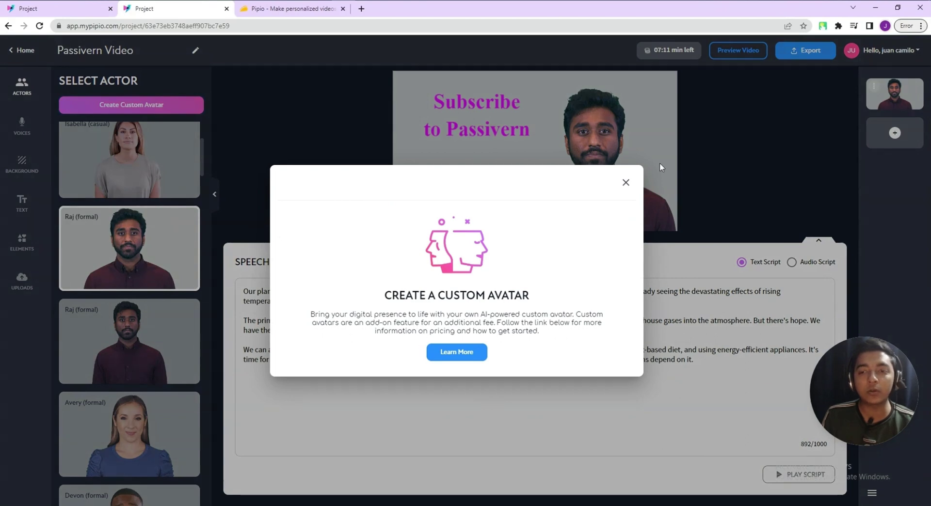
left_click(626, 184)
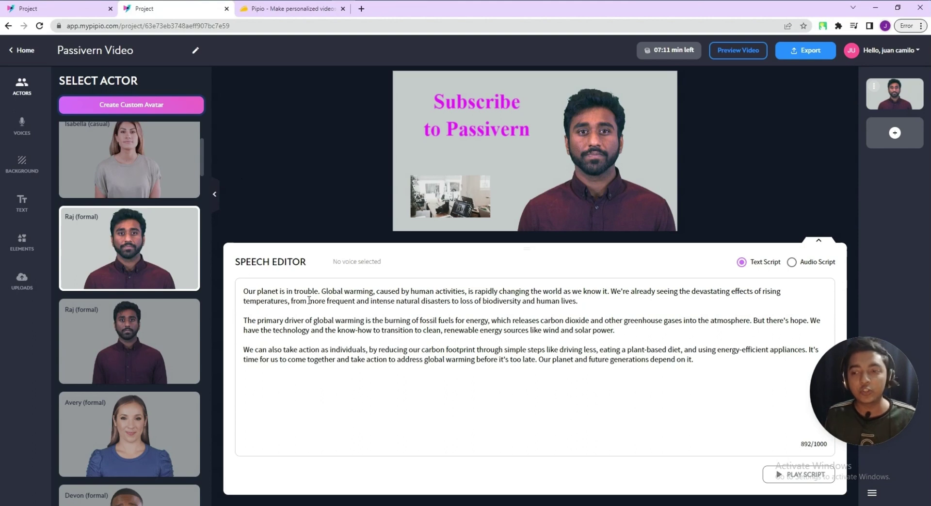
scroll(177, 364, "down", 12)
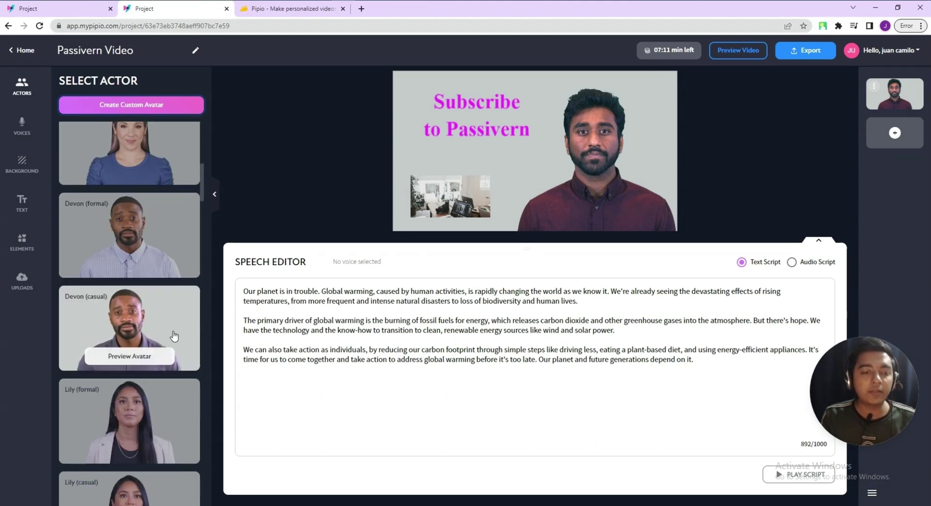
scroll(174, 335, "down", 15)
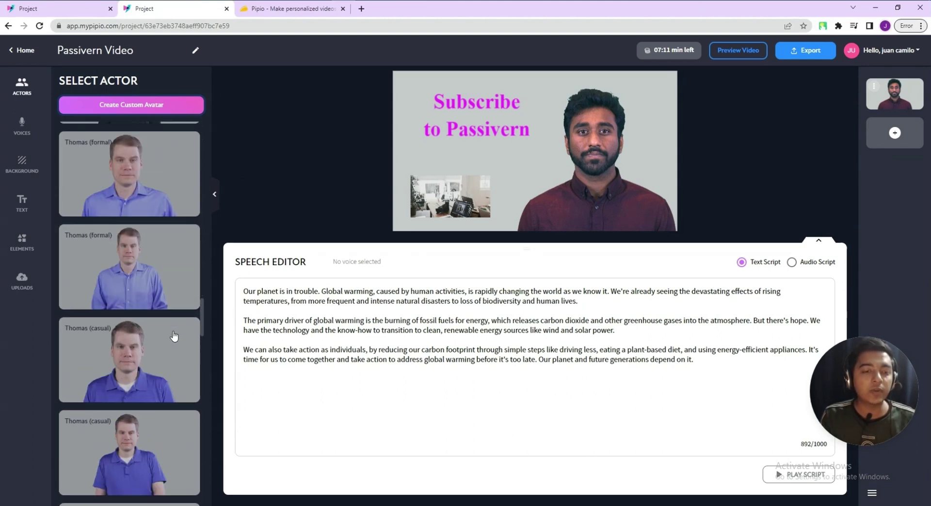
scroll(175, 335, "up", 15)
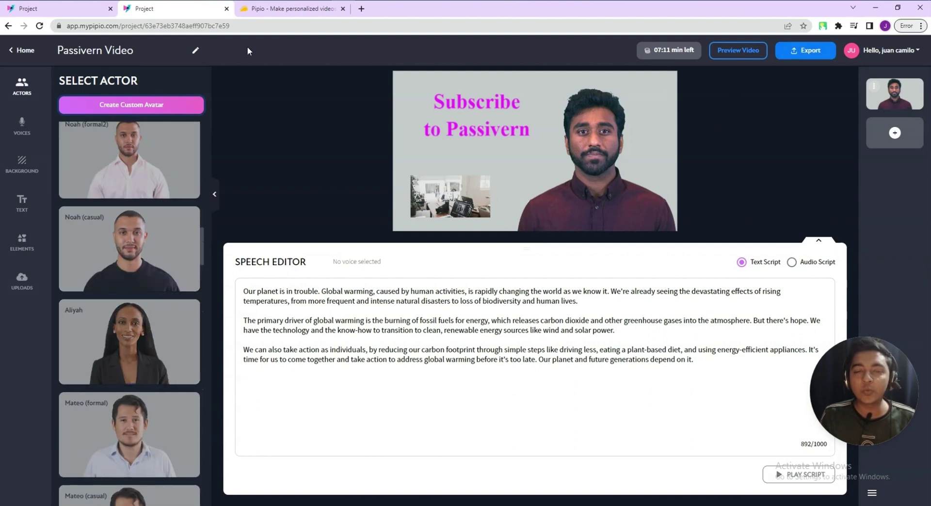
- Go back to the project dashboard and check the actions offered for the Proj 2 draft
left_click(11, 53)
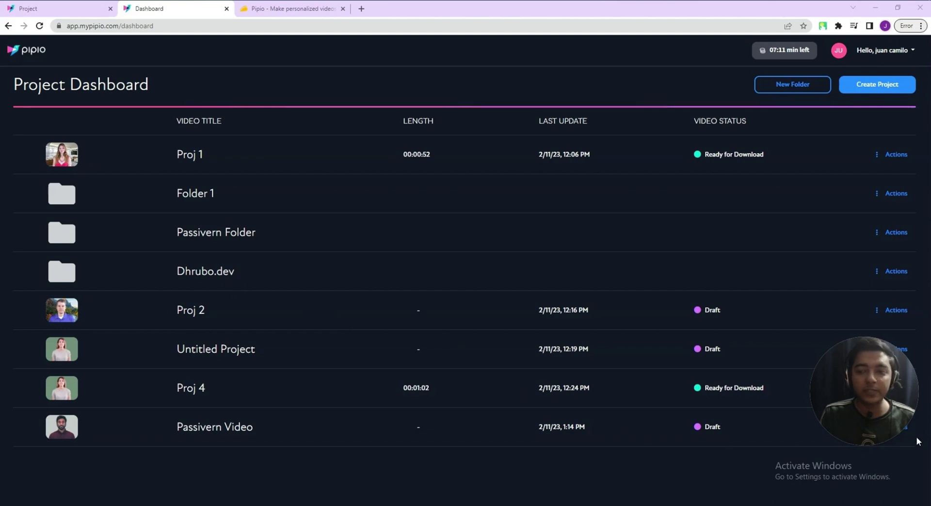
left_click_drag(864, 397, 565, 85)
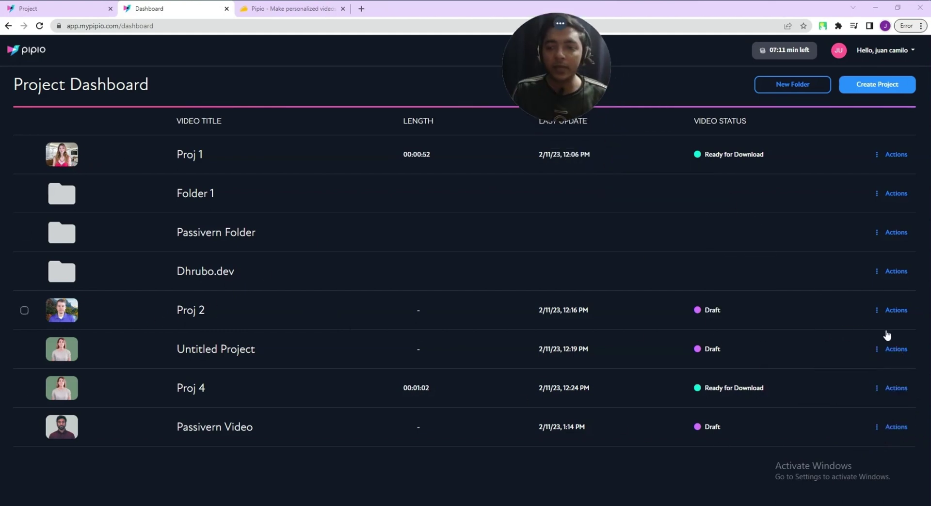
left_click(889, 310)
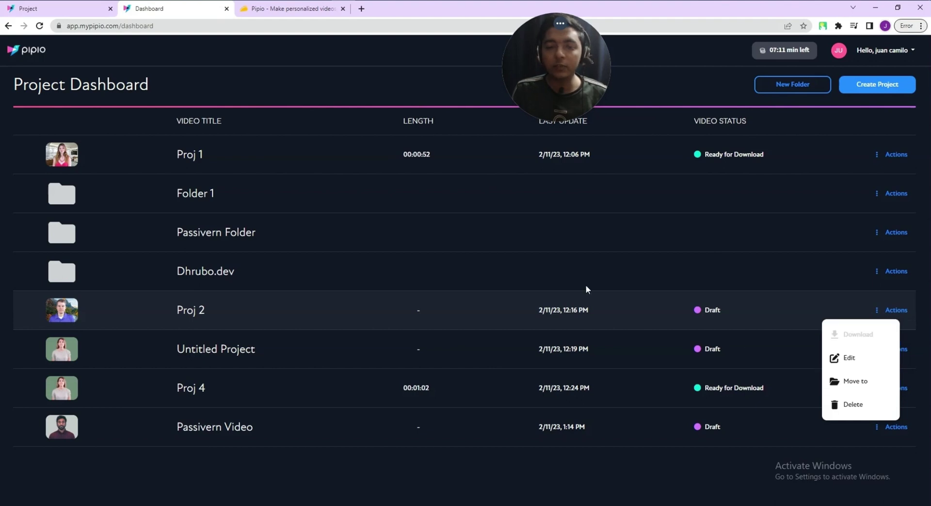
left_click(71, 200)
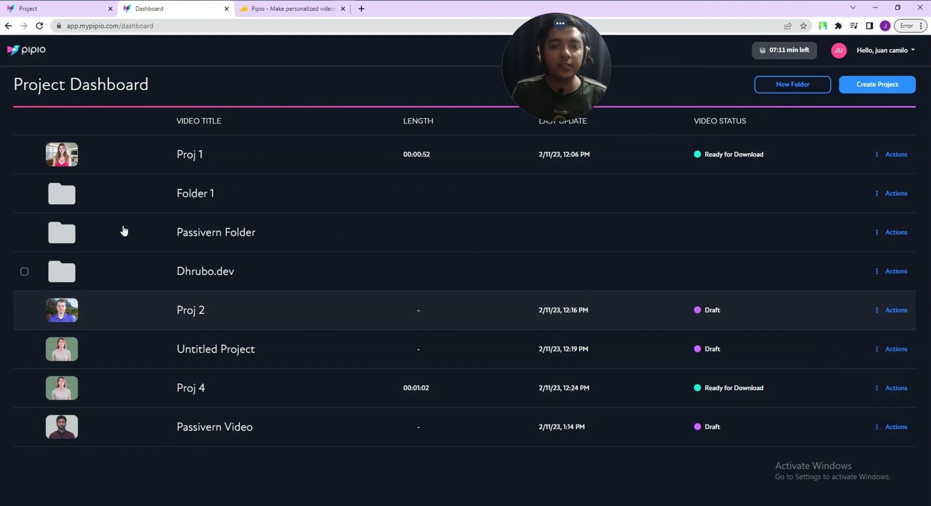
- Create a new dashboard folder named fse
left_click(814, 87)
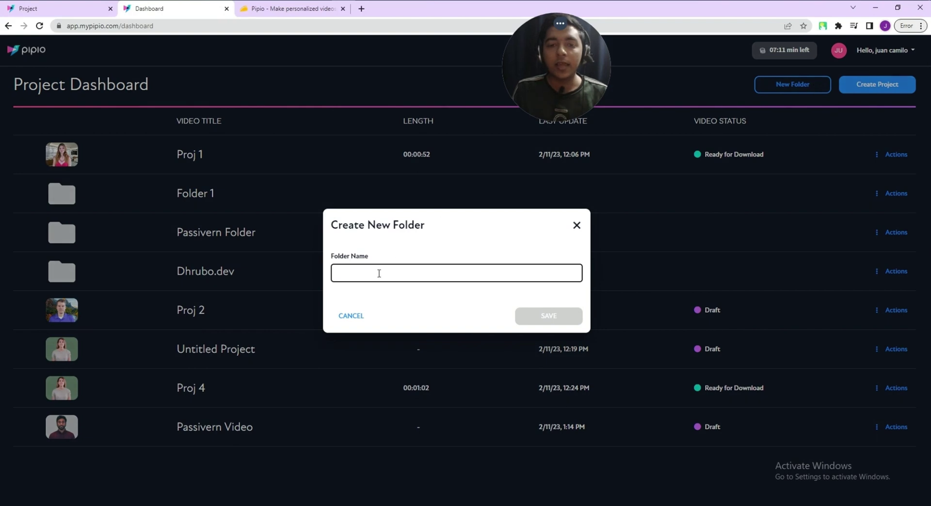
type("fse")
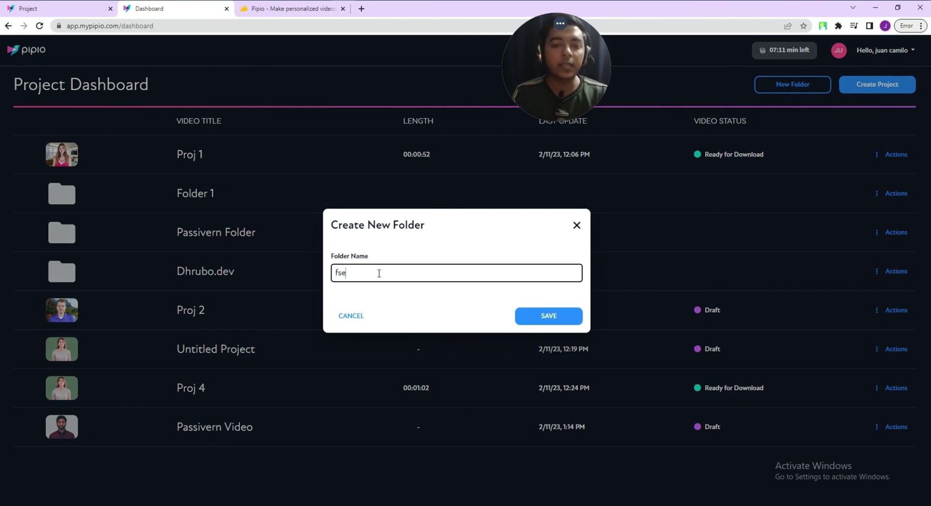
left_click(554, 324)
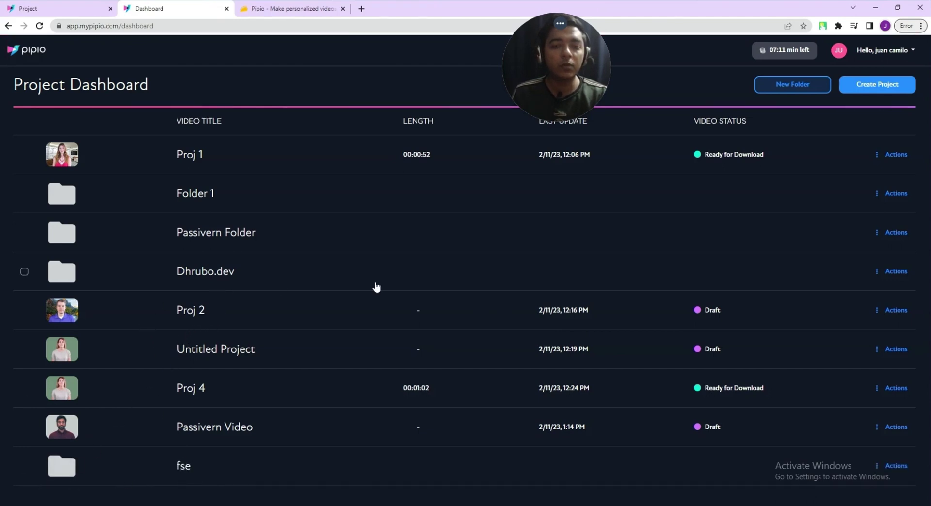
- Compare the actions available for the Untitled Project draft and the finished Proj 4
left_click(888, 347)
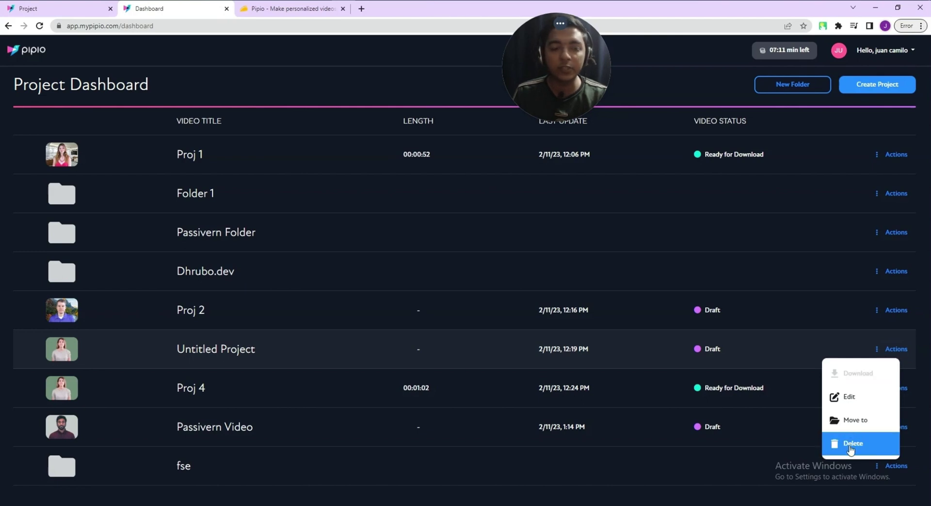
left_click(515, 501)
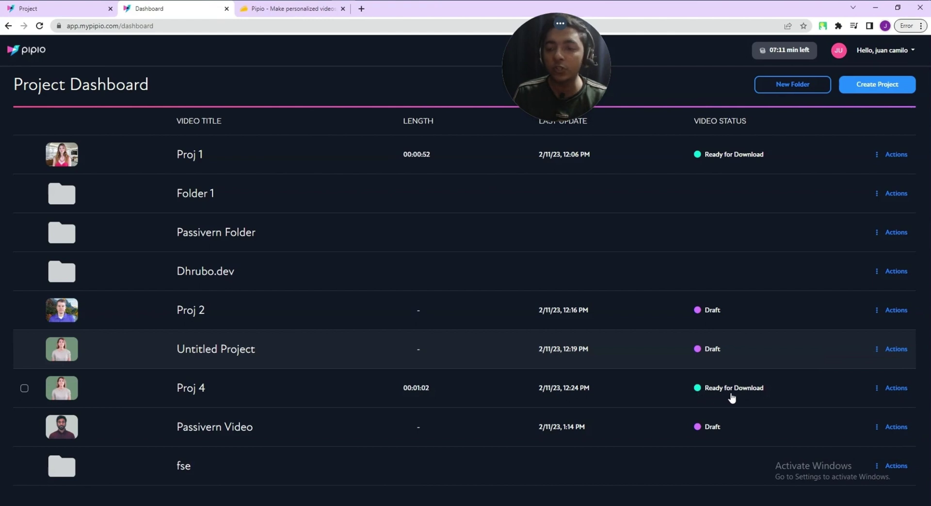
left_click(880, 389)
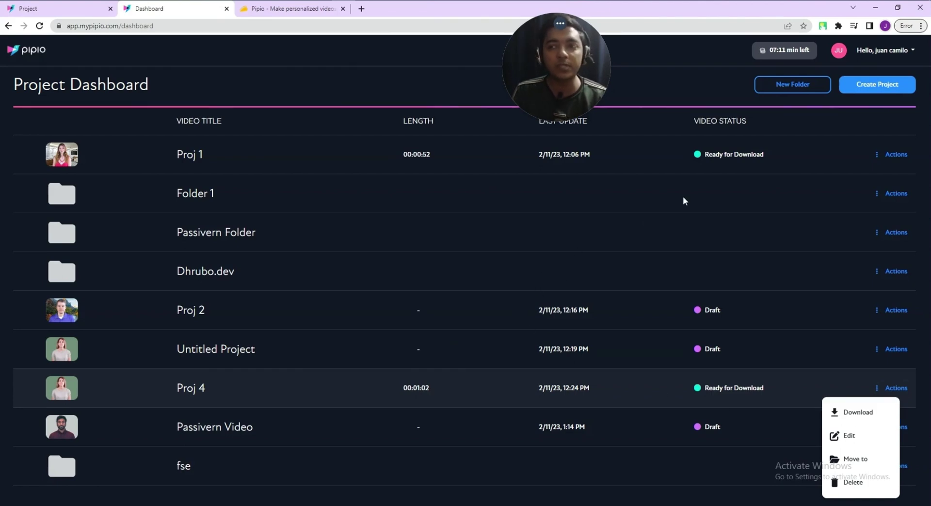
left_click(771, 51)
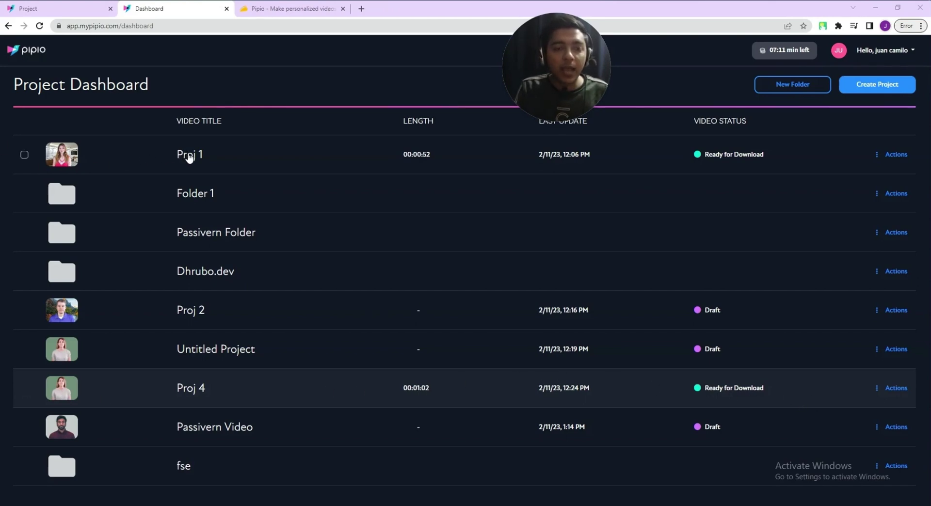
- Open Proj 1 for editing and inspect its avatar and speech script
left_click(890, 160)
left_click(847, 201)
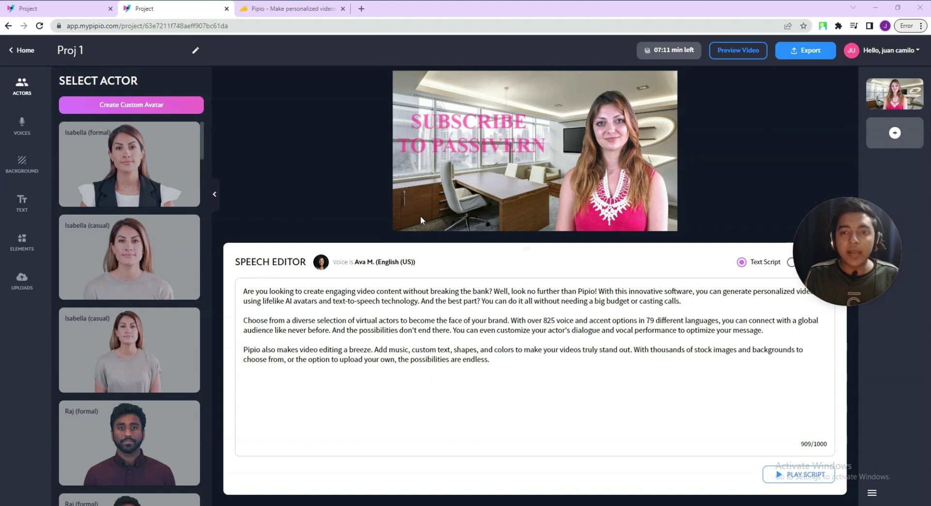
left_click(632, 186)
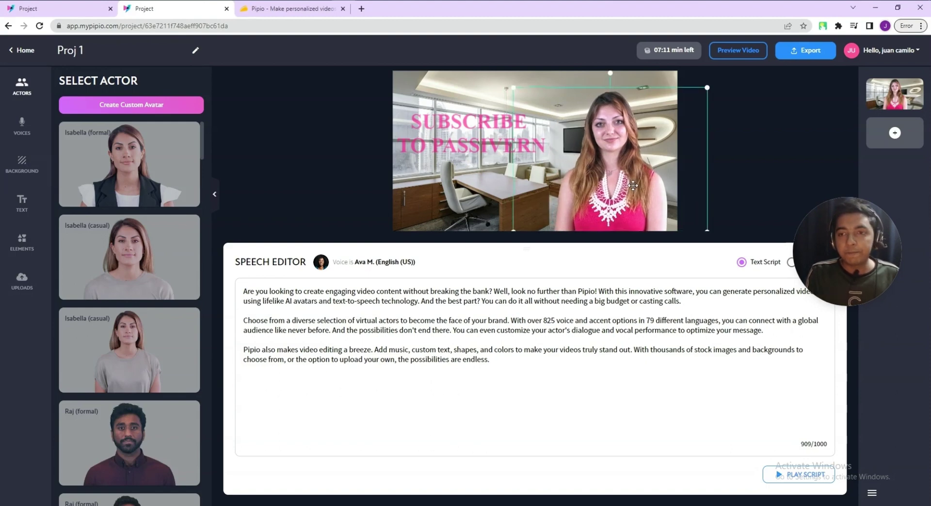
mouse_move(632, 187)
left_mouse_down()
mouse_move(557, 186)
mouse_move(632, 185)
left_mouse_up()
left_click(408, 386)
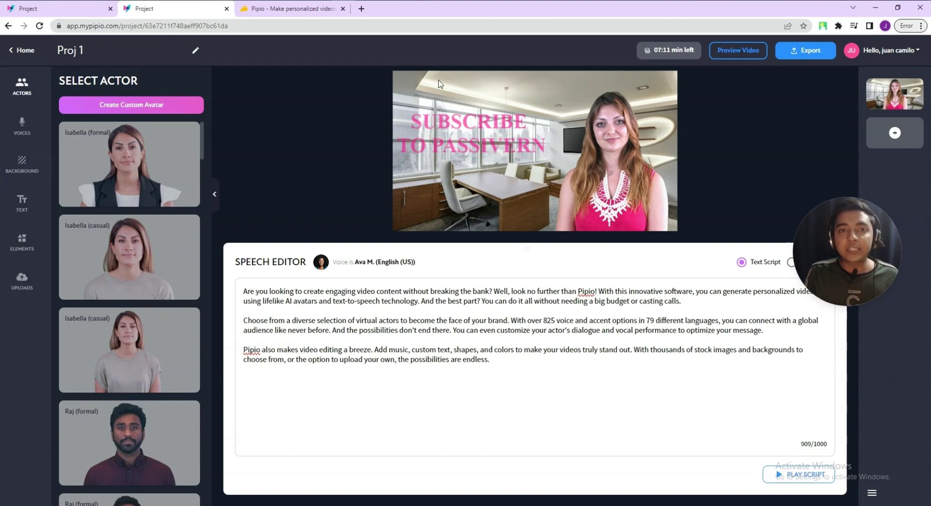
- Switch to the Pipio downloads folder in File Explorer and play the first exported video from about 11 seconds, then close the player
key("alt+Tab")
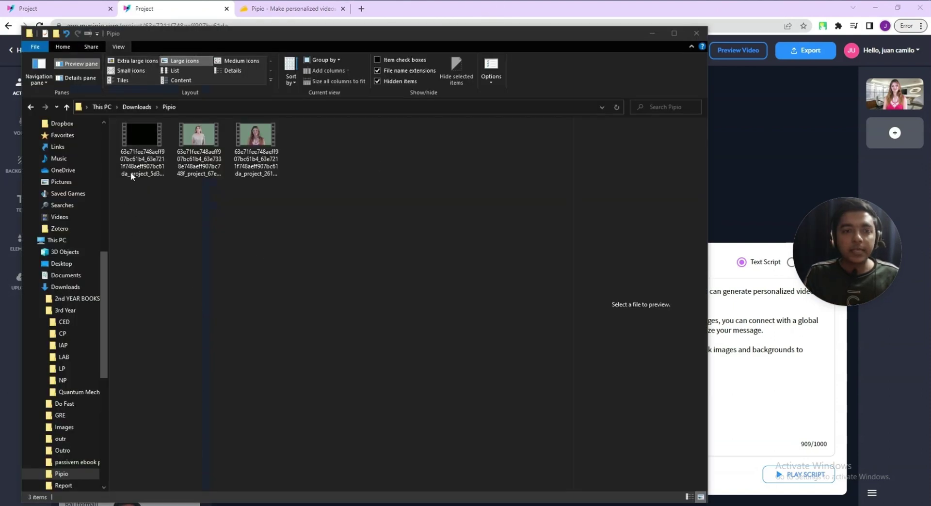
double_click(139, 136)
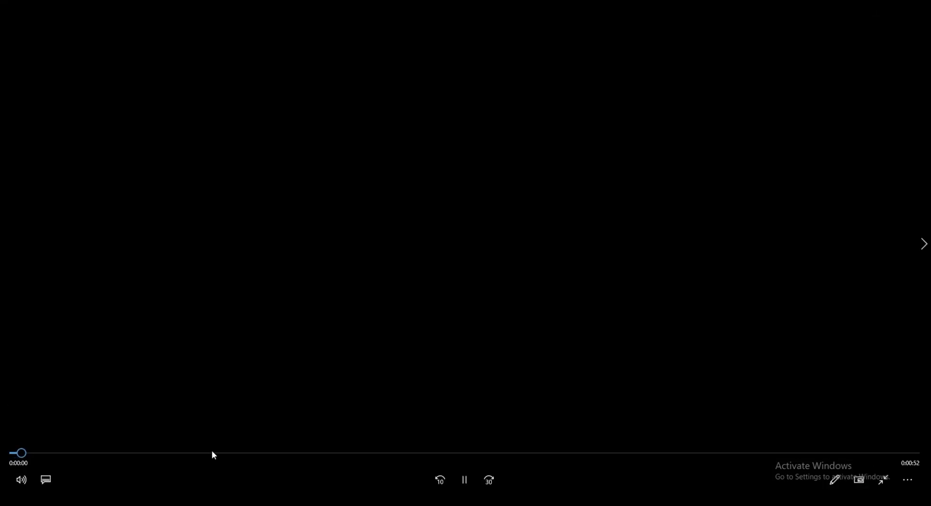
left_click(210, 453)
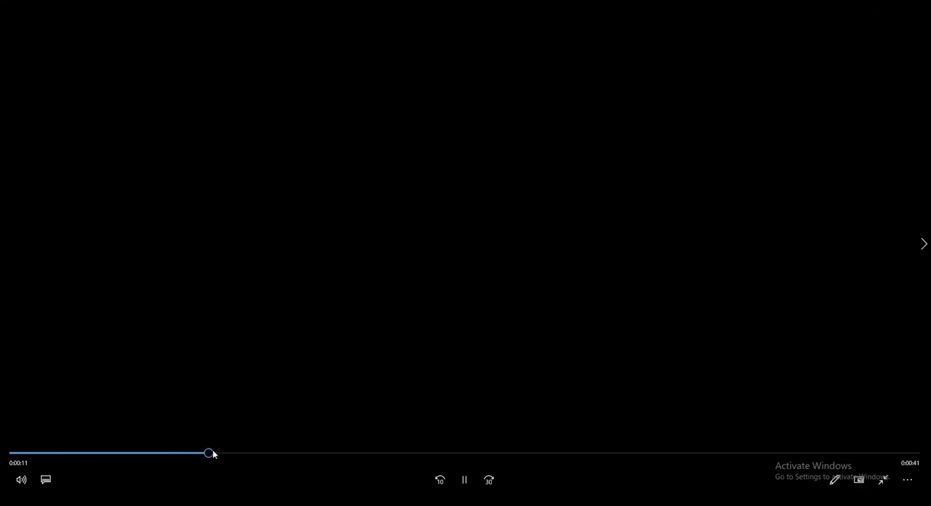
mouse_move(209, 454)
left_mouse_down()
mouse_move(124, 454)
mouse_move(213, 453)
left_mouse_up()
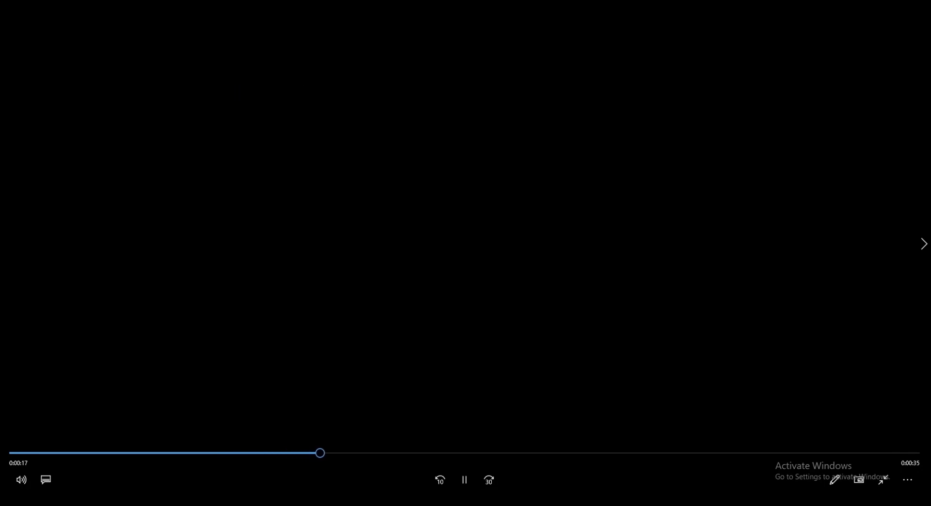
left_click(920, 1)
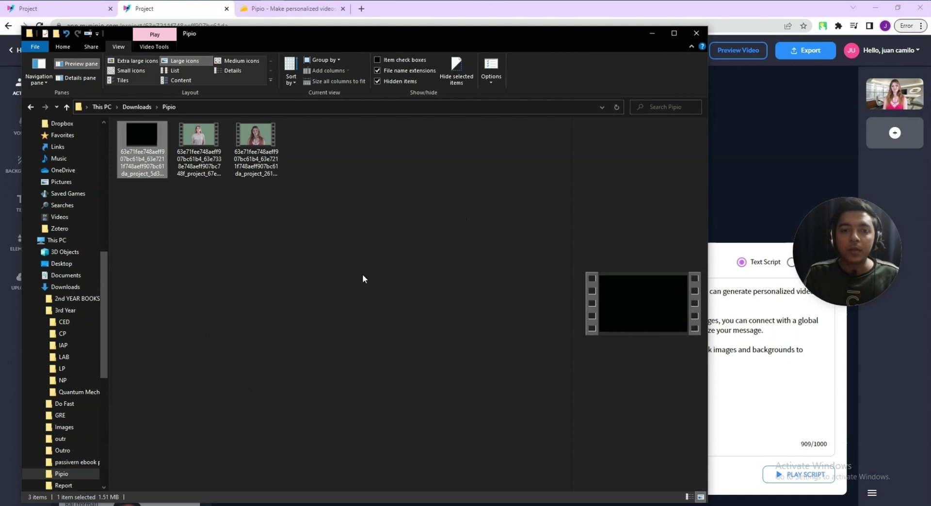
left_click(363, 276)
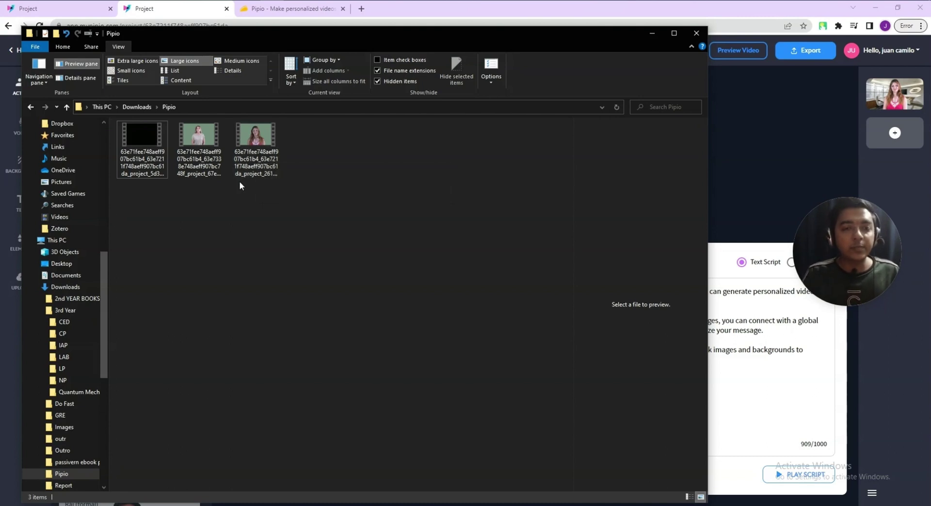
- Compare the previews of the two green-background avatar exports with the black-thumbnail export in the Pipio folder
left_click_drag(207, 201, 261, 151)
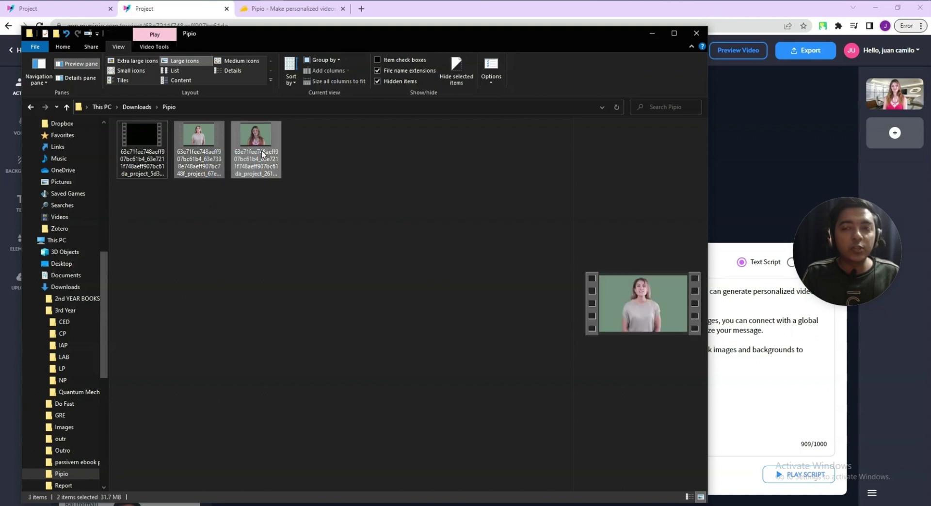
left_click(170, 206)
left_click(139, 146)
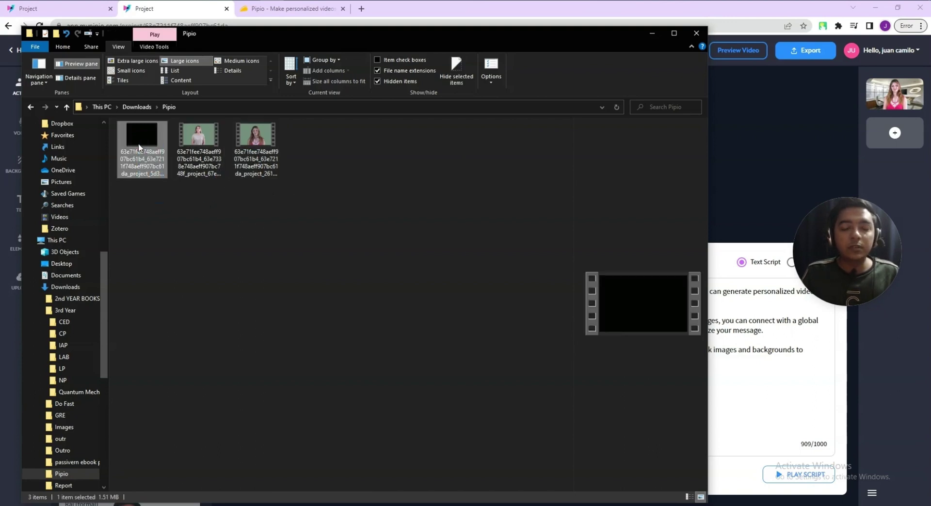
left_click(197, 262)
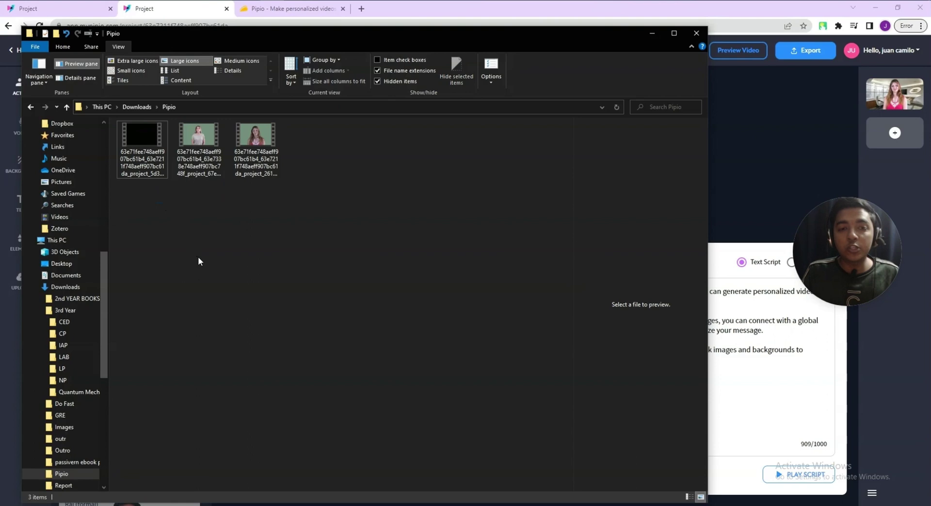
- Minimize the Pipio downloads folder and return from Proj 1 to the project dashboard in the browser
left_click(653, 32)
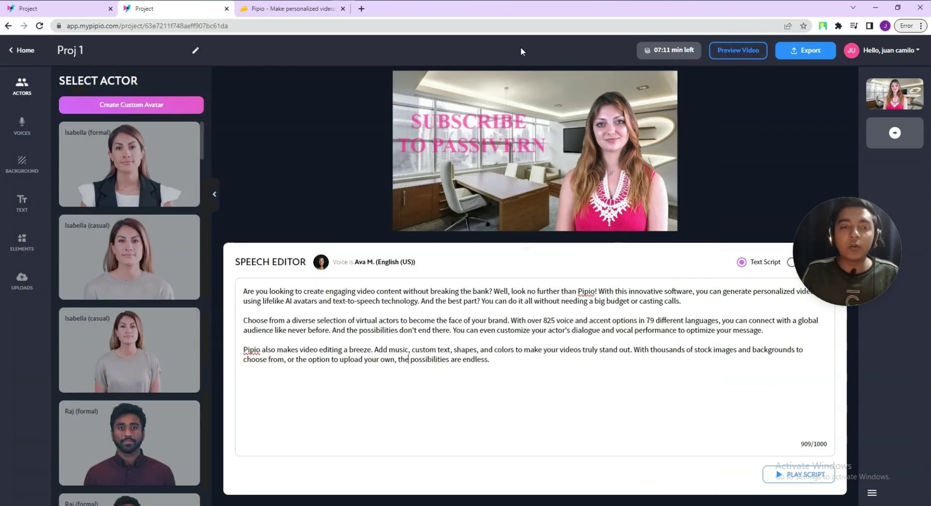
left_click(17, 51)
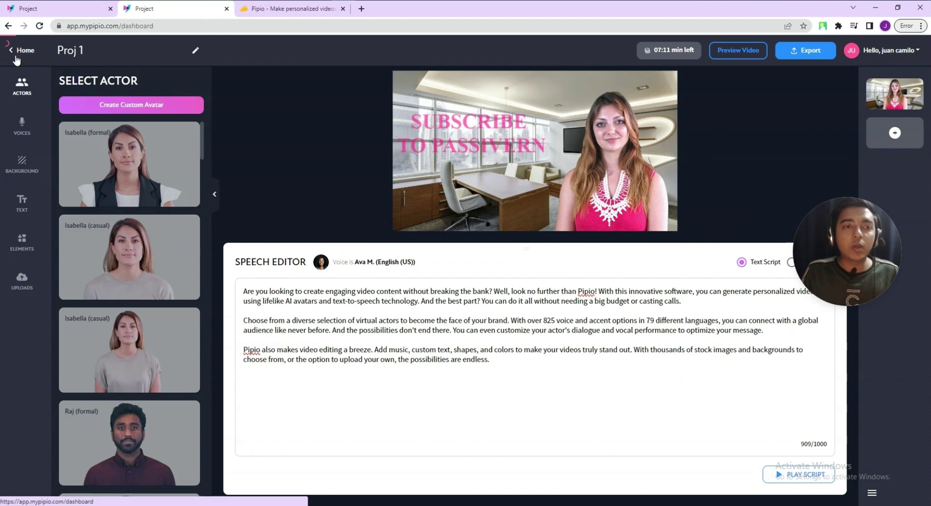